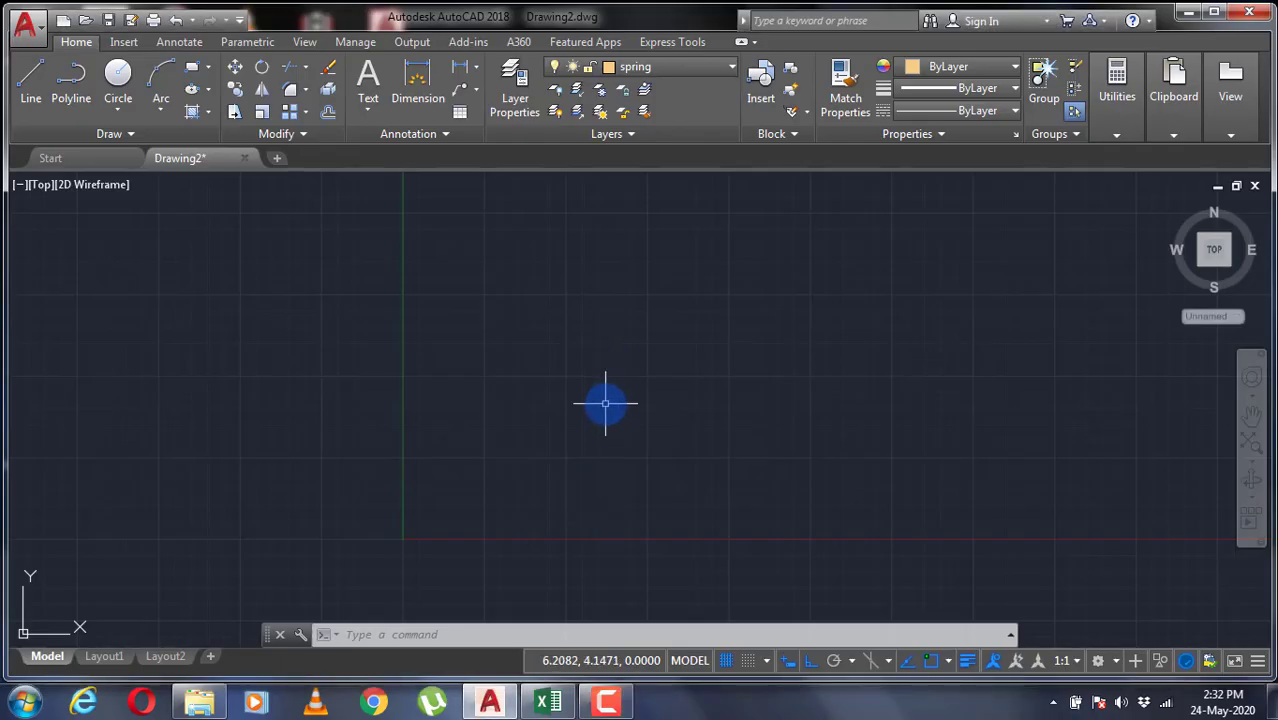
Start a HELIX centred mid-drawing with base radius 0.5 and top radius 0.5
scroll(633, 371, "up", 4)
middle_click_drag(582, 400, 508, 428)
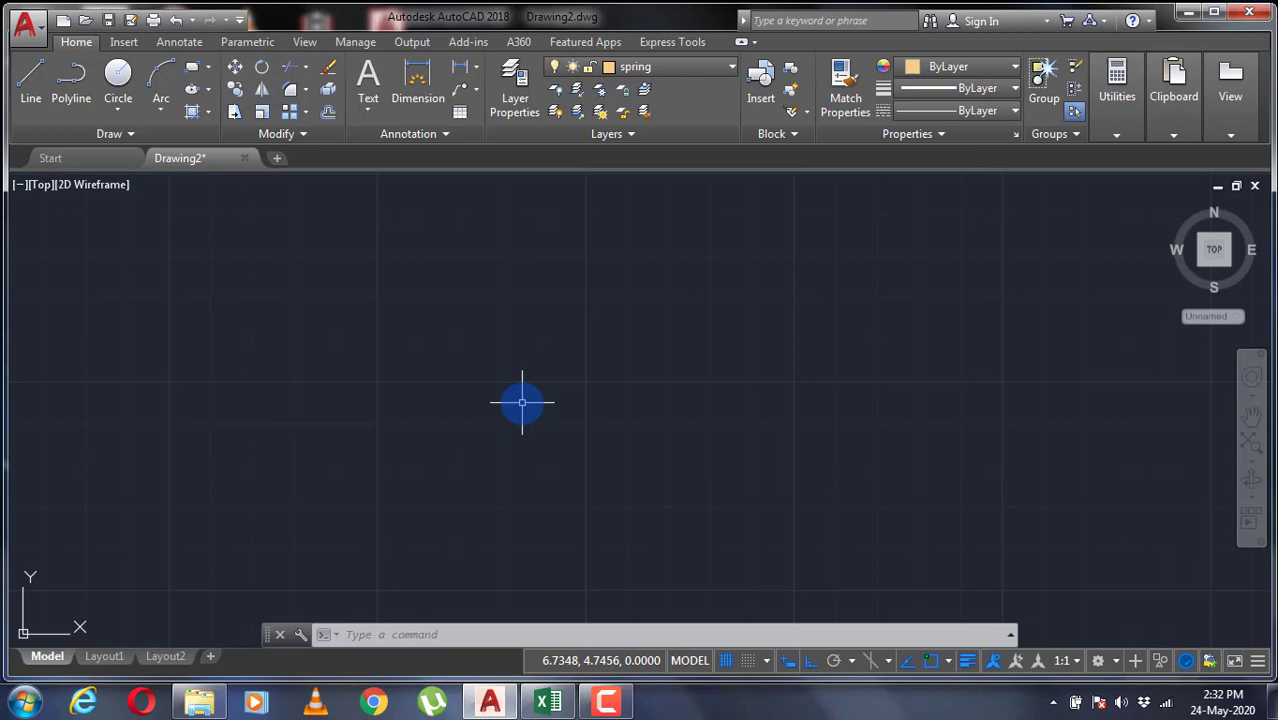
type("H")
type("e")
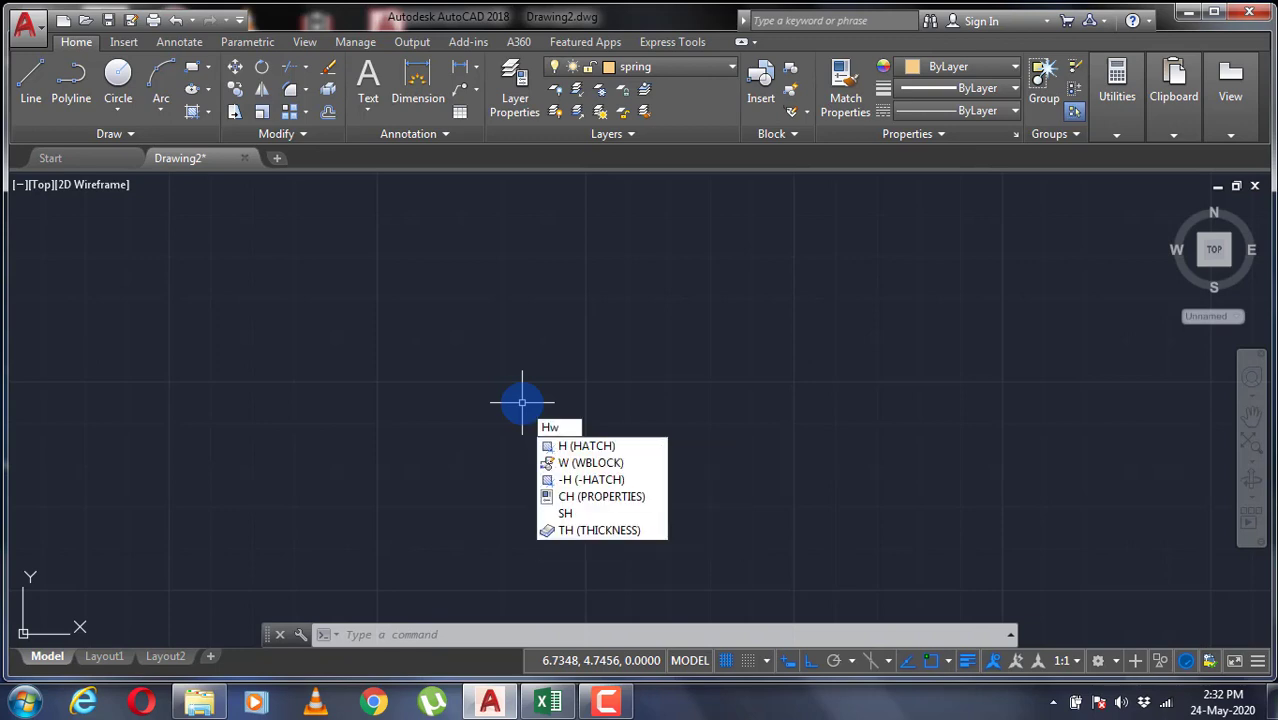
type("l")
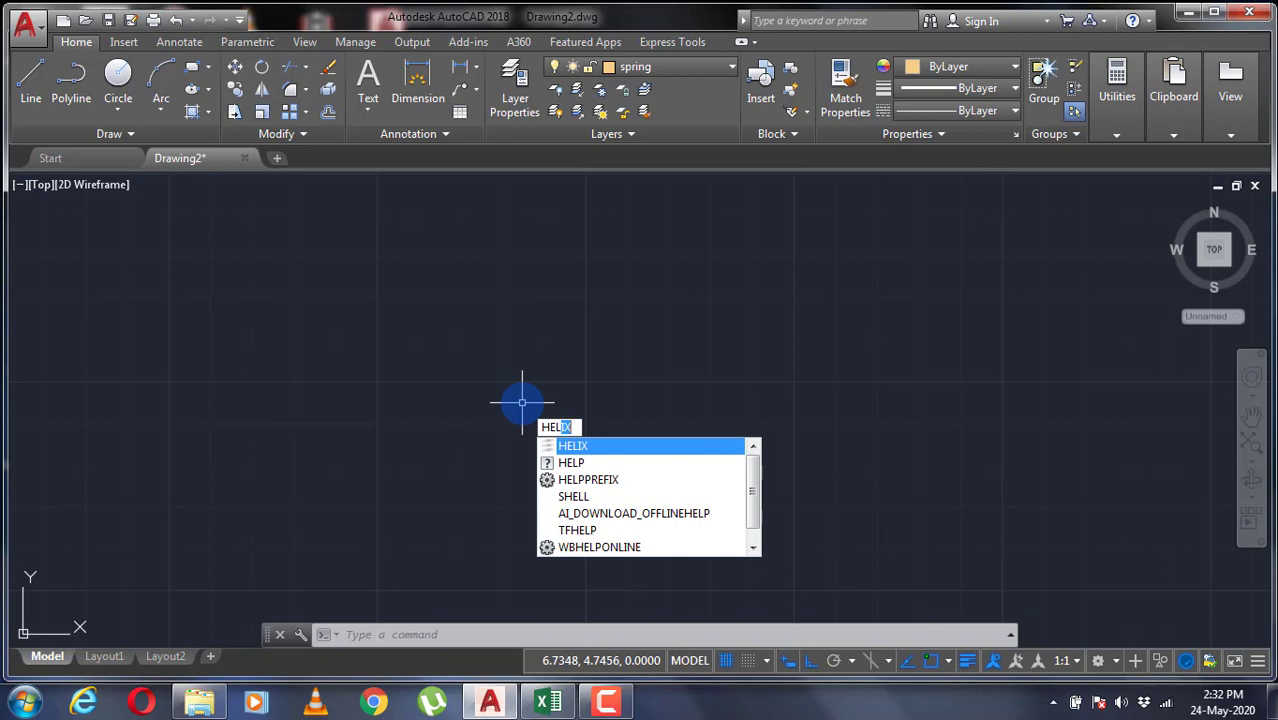
key("Return")
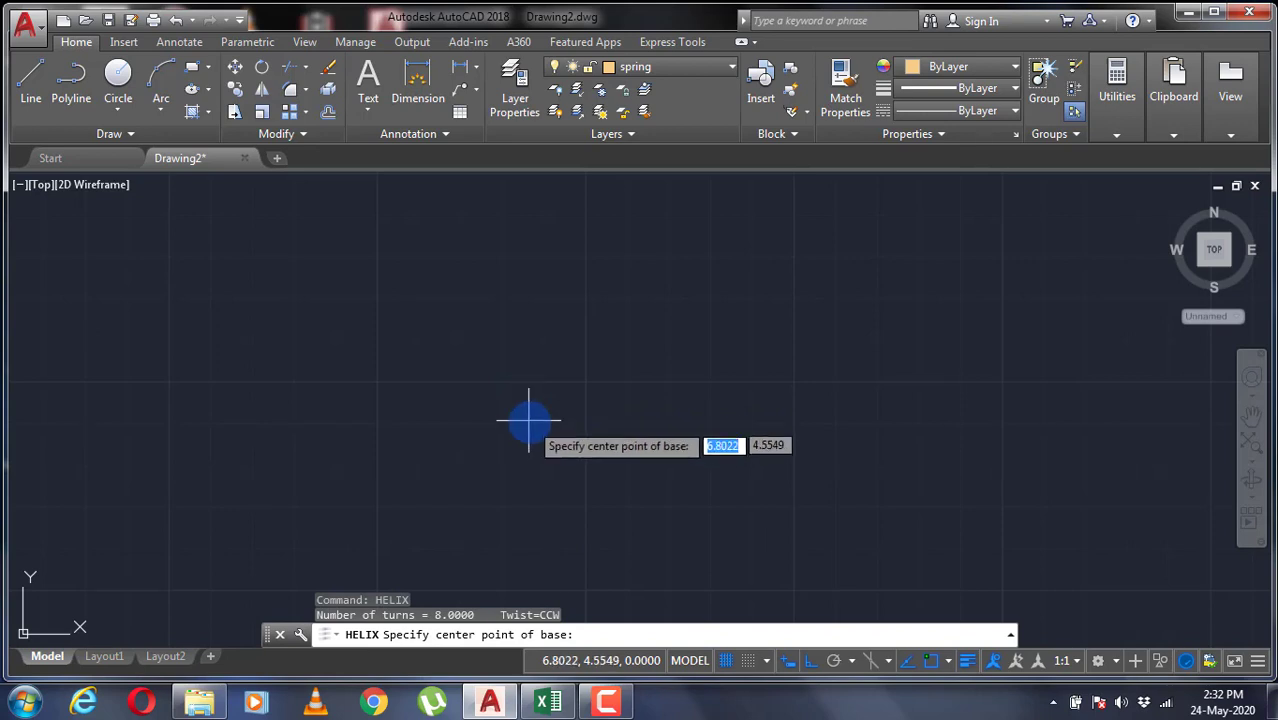
left_click(530, 420)
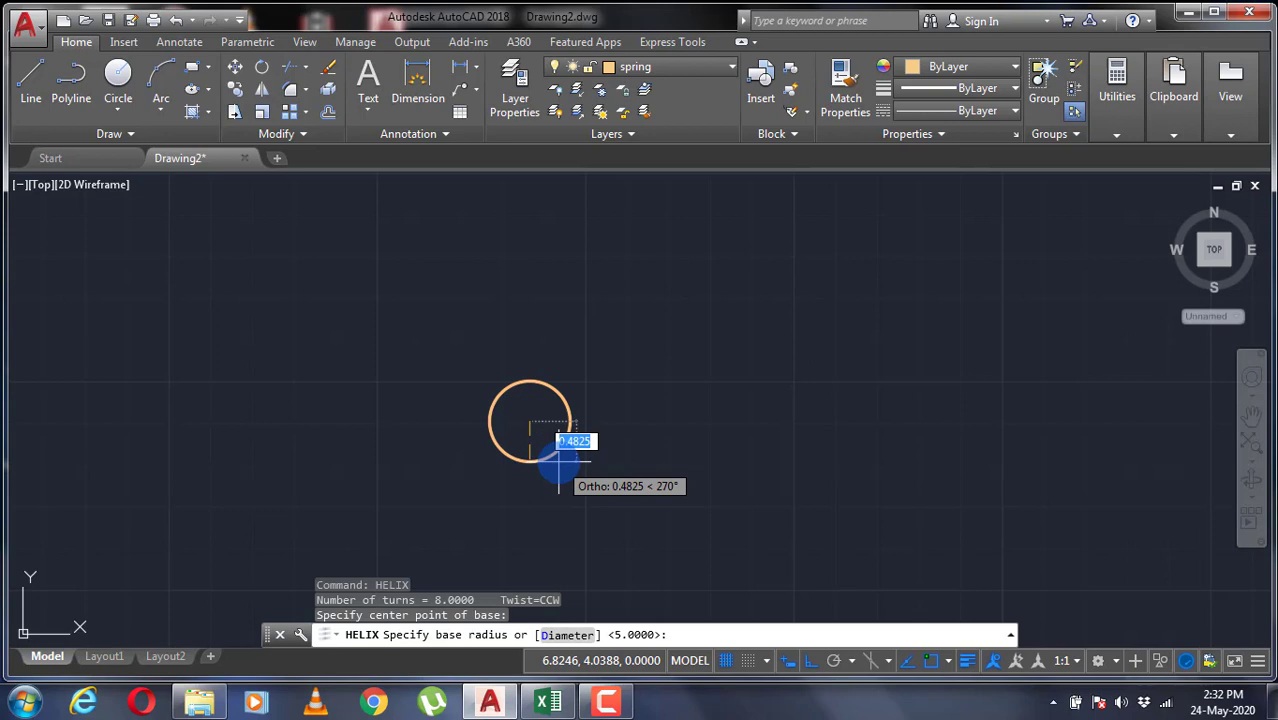
type("0.5")
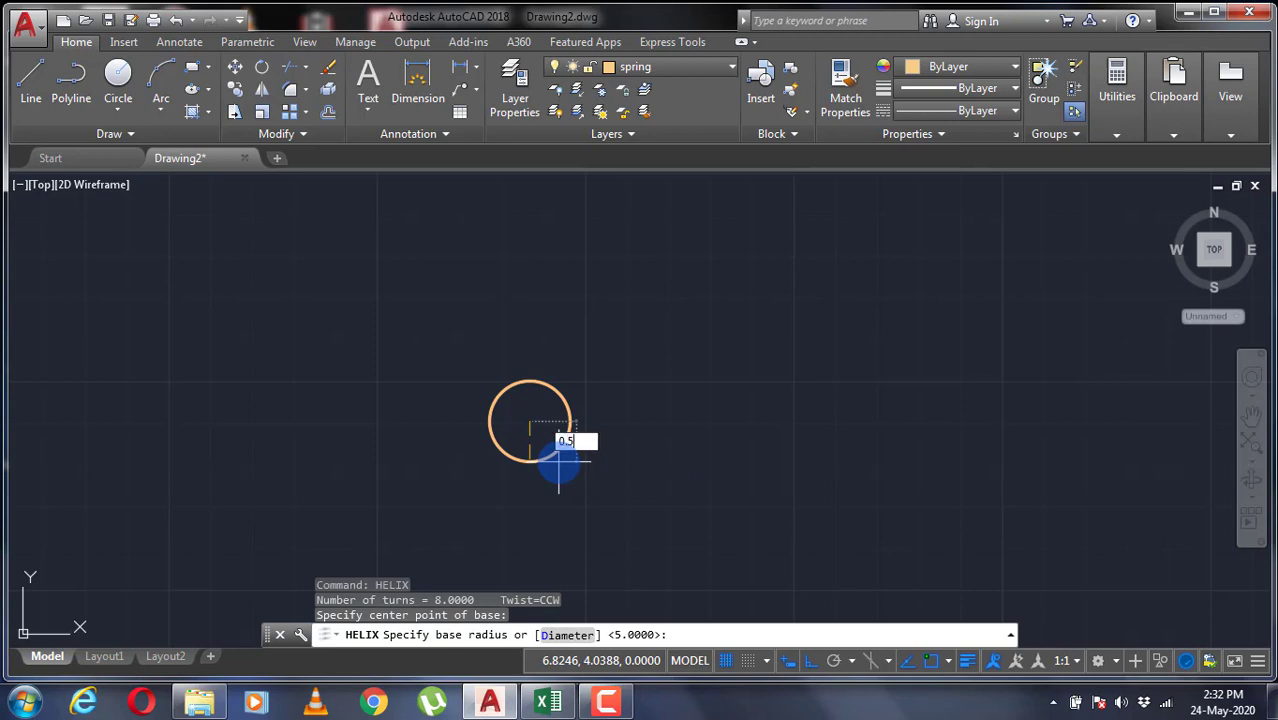
key("Return")
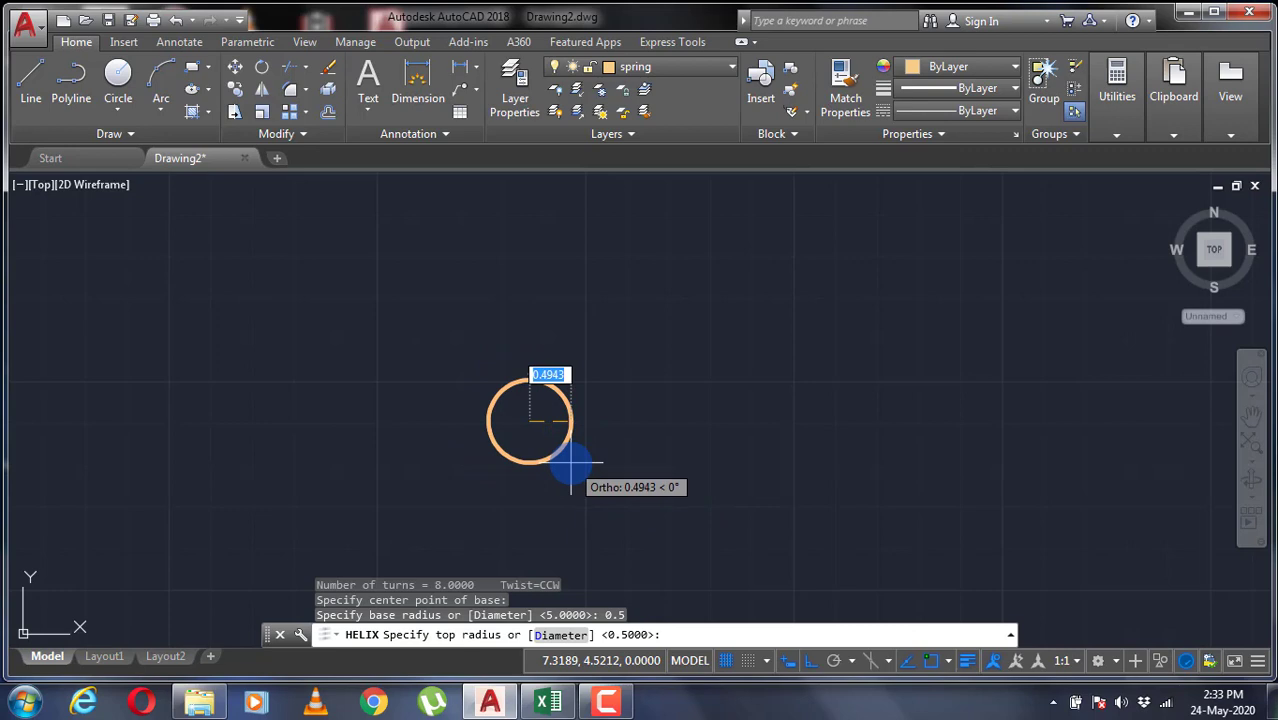
type("0.")
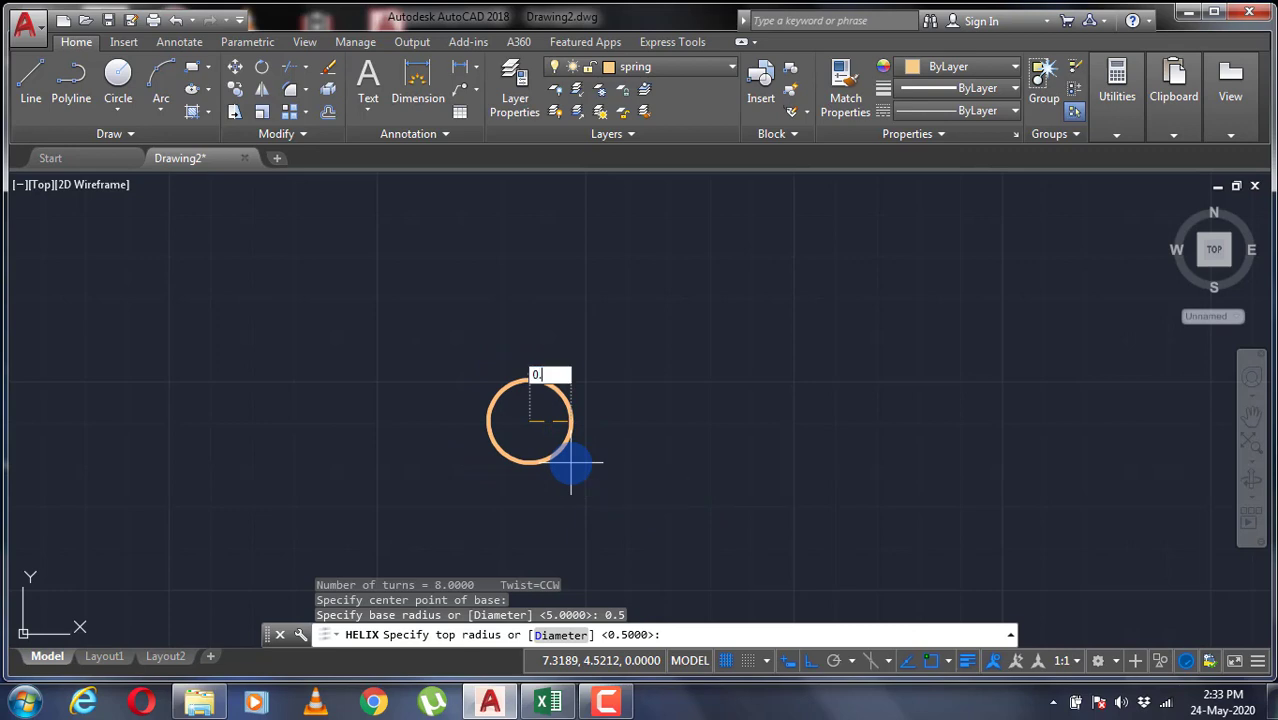
type("5")
key("Return")
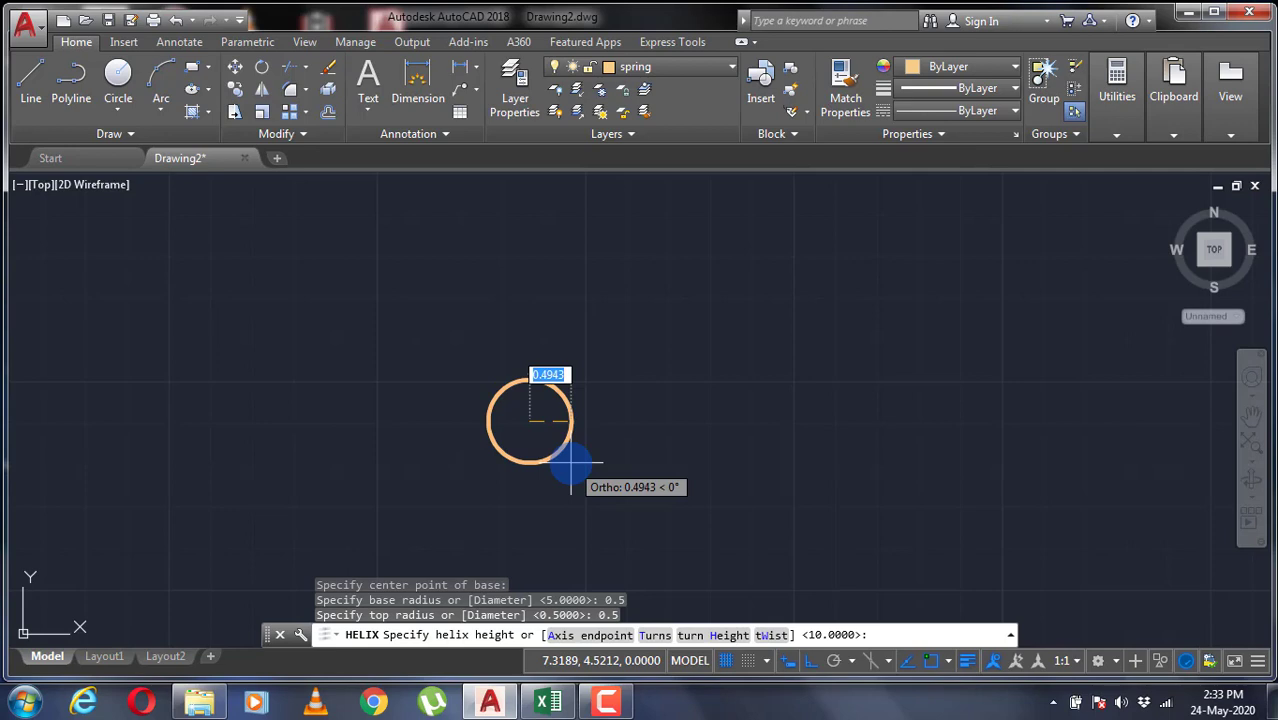
Set the helix axis endpoint 2 units straight up, with Ortho on, completing an 8-turn coil
type("a")
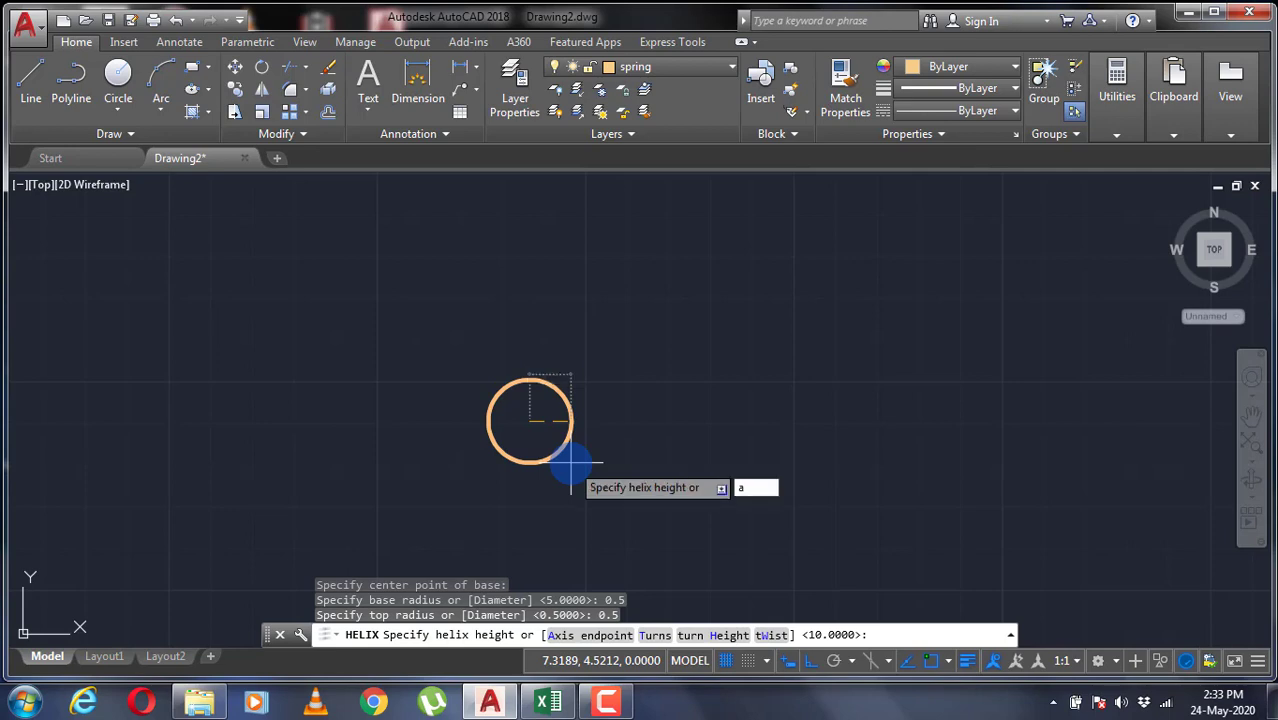
key("Return")
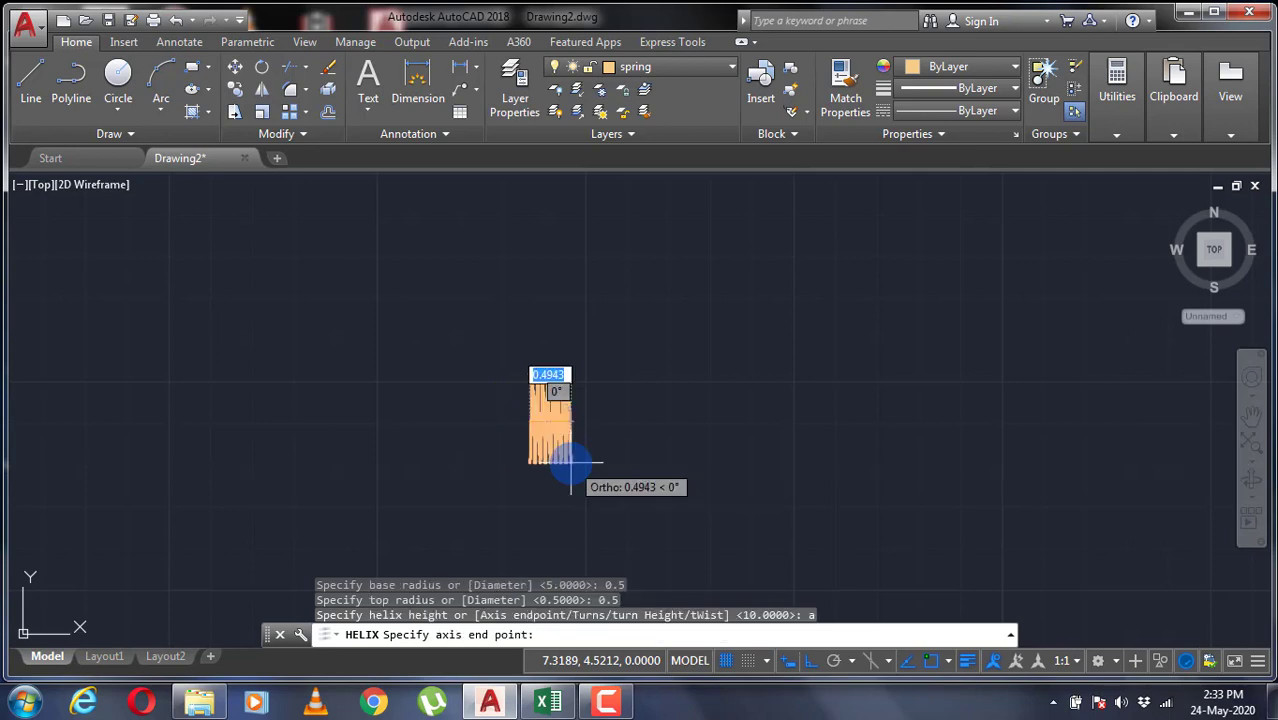
key("F8")
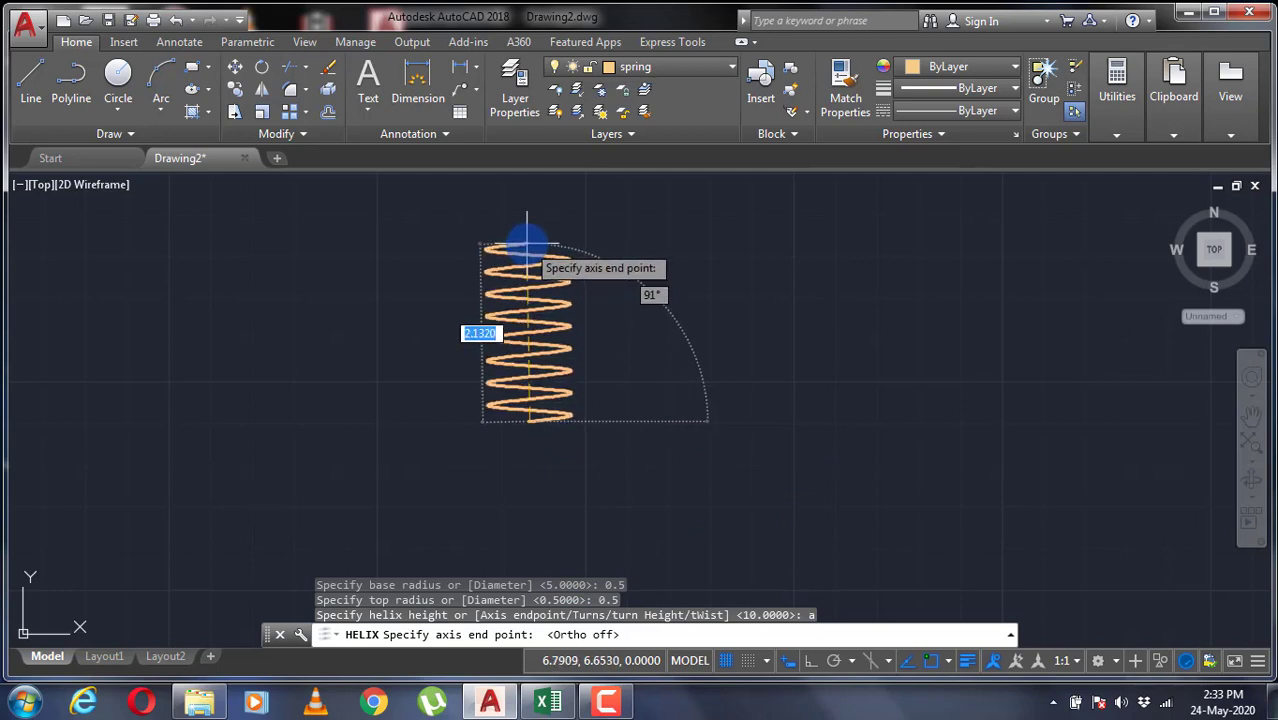
key("F8")
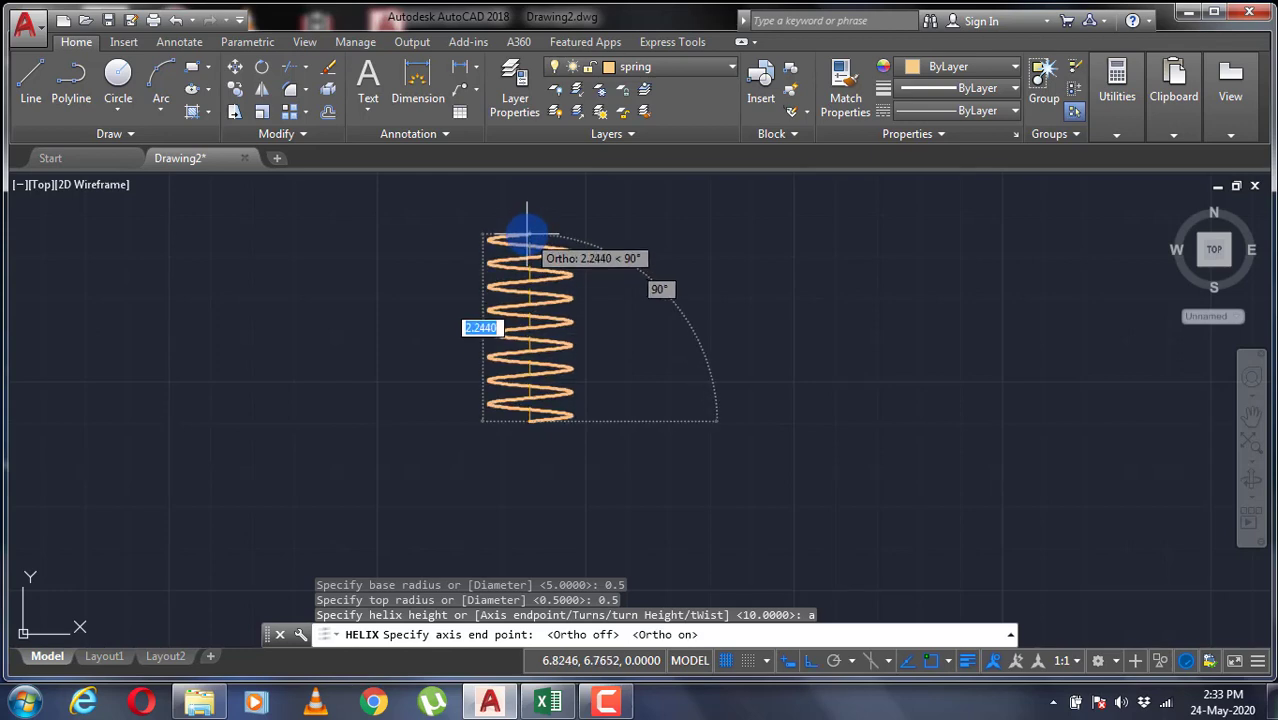
type("2")
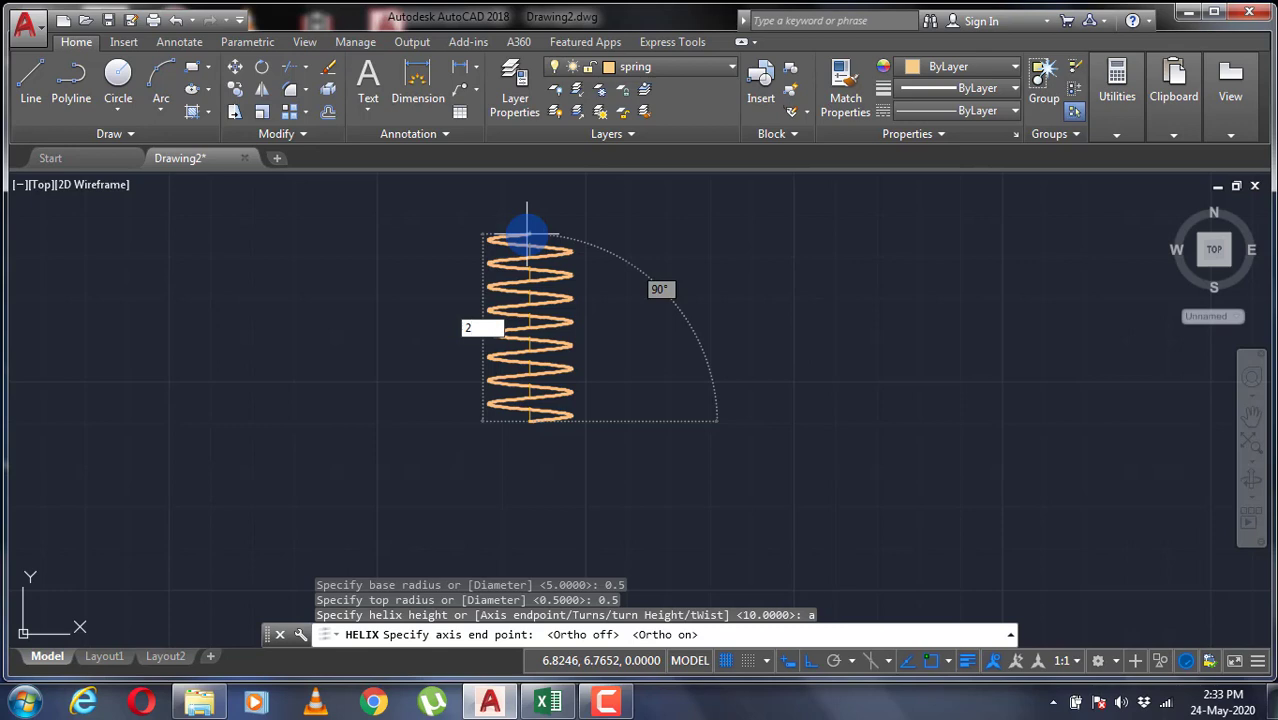
key("Return")
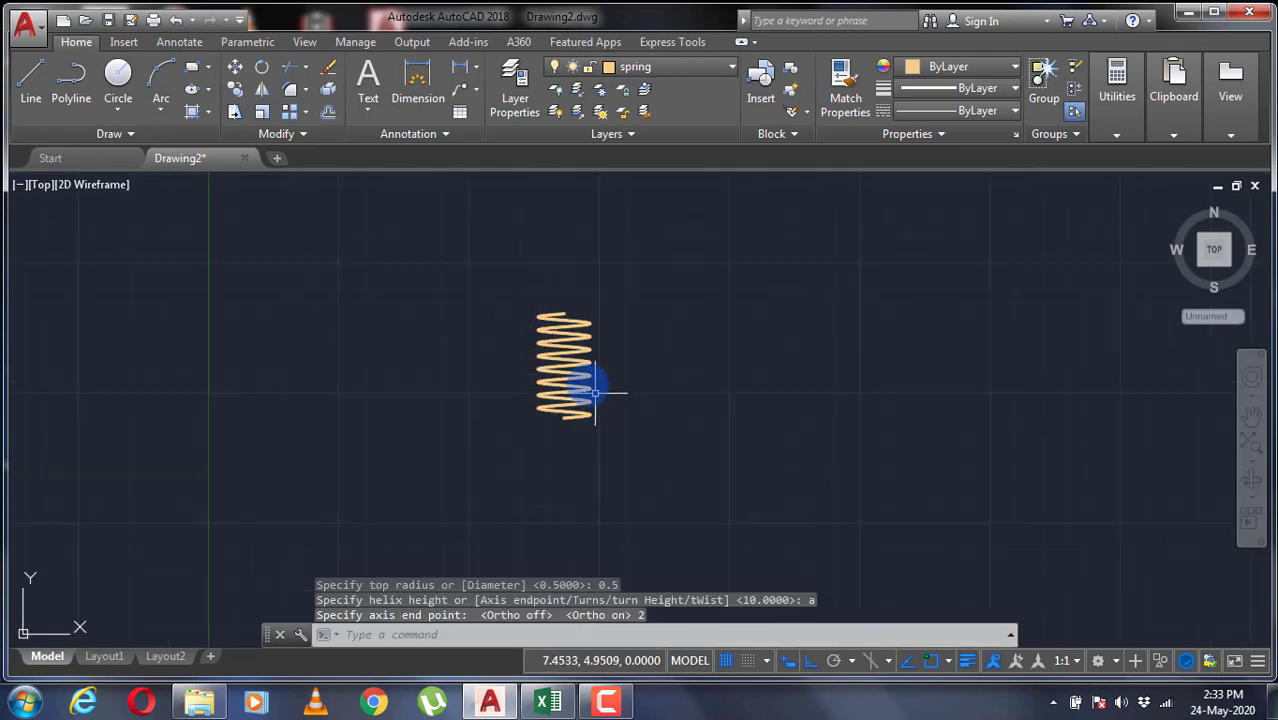
scroll(585, 371, "up", 2)
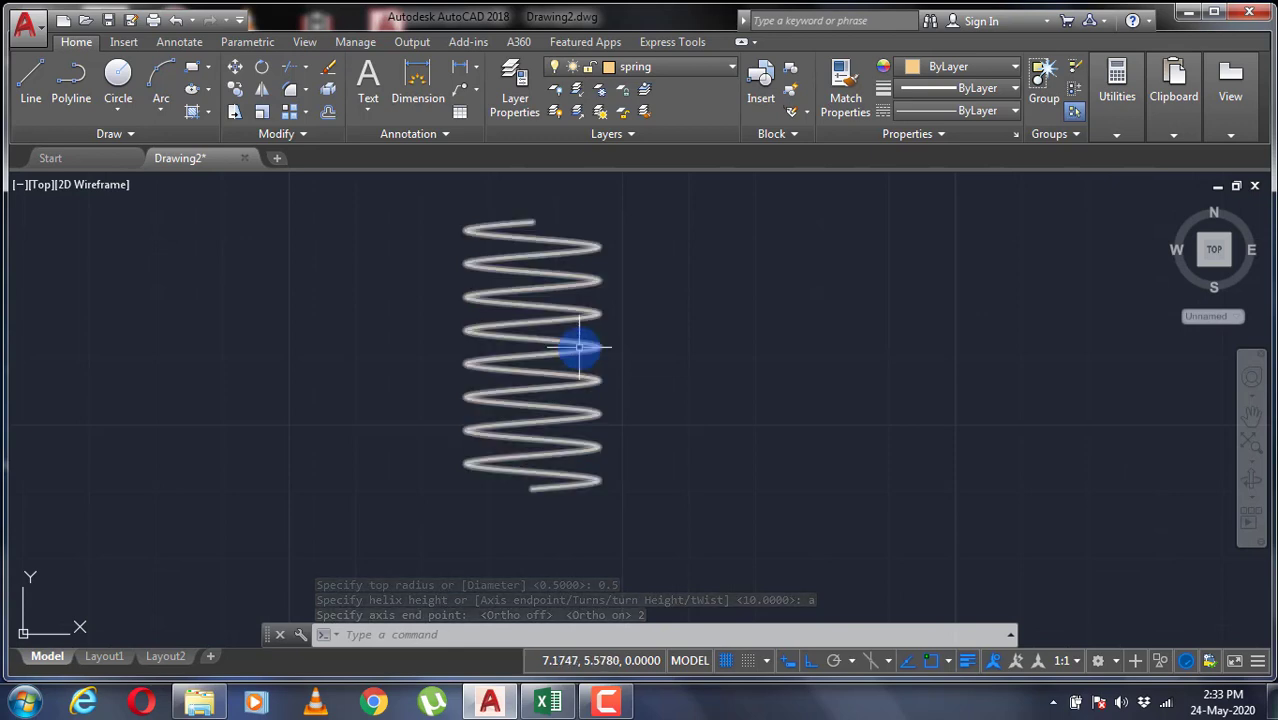
Change the helix's Base Radius to 0.1 in Quick Properties, keeping top radius 0.5
left_click(580, 349)
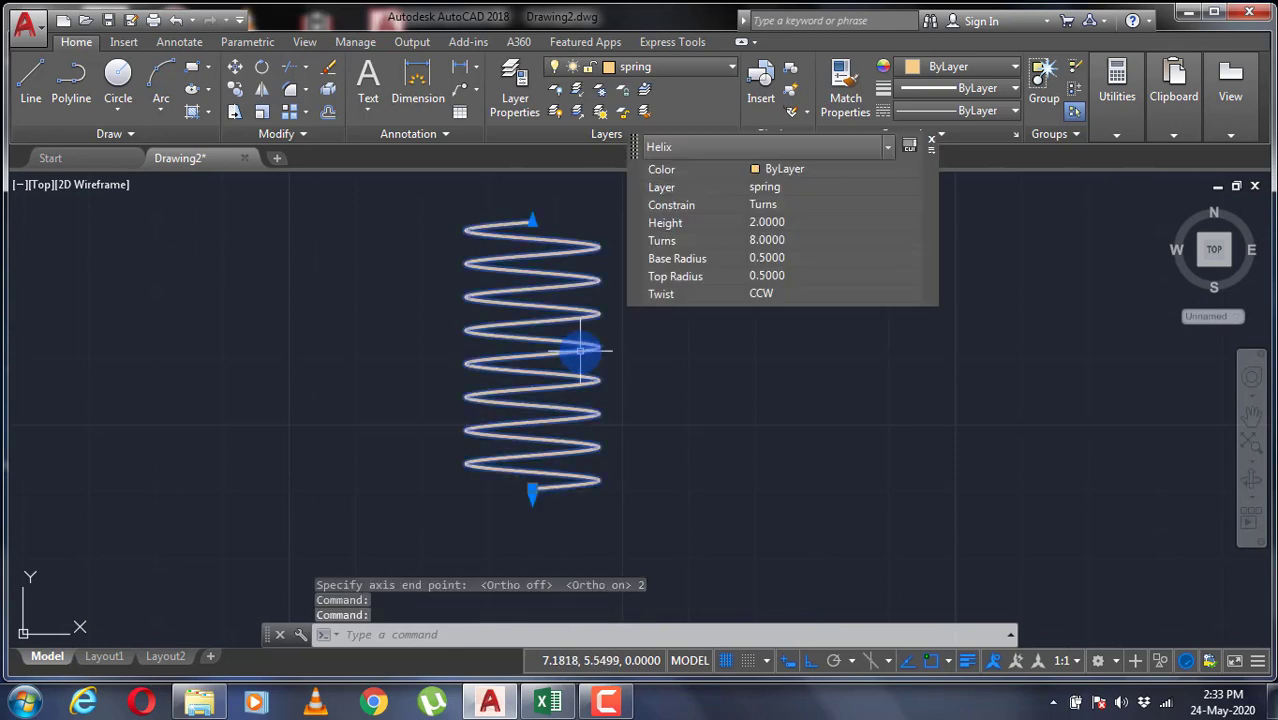
left_click(790, 258)
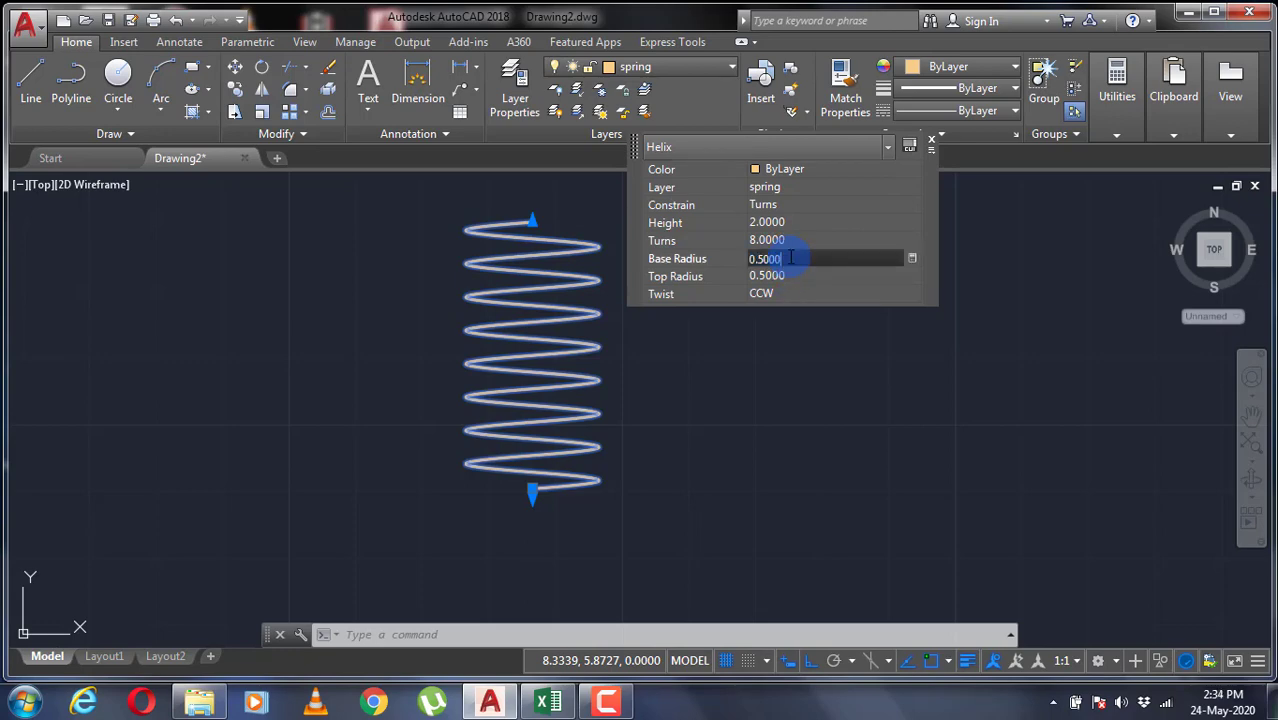
key("BackSpace")
key("BackSpace")
key("BackSpace")
key("BackSpace")
key("BackSpace")
type(".1")
key("Tab")
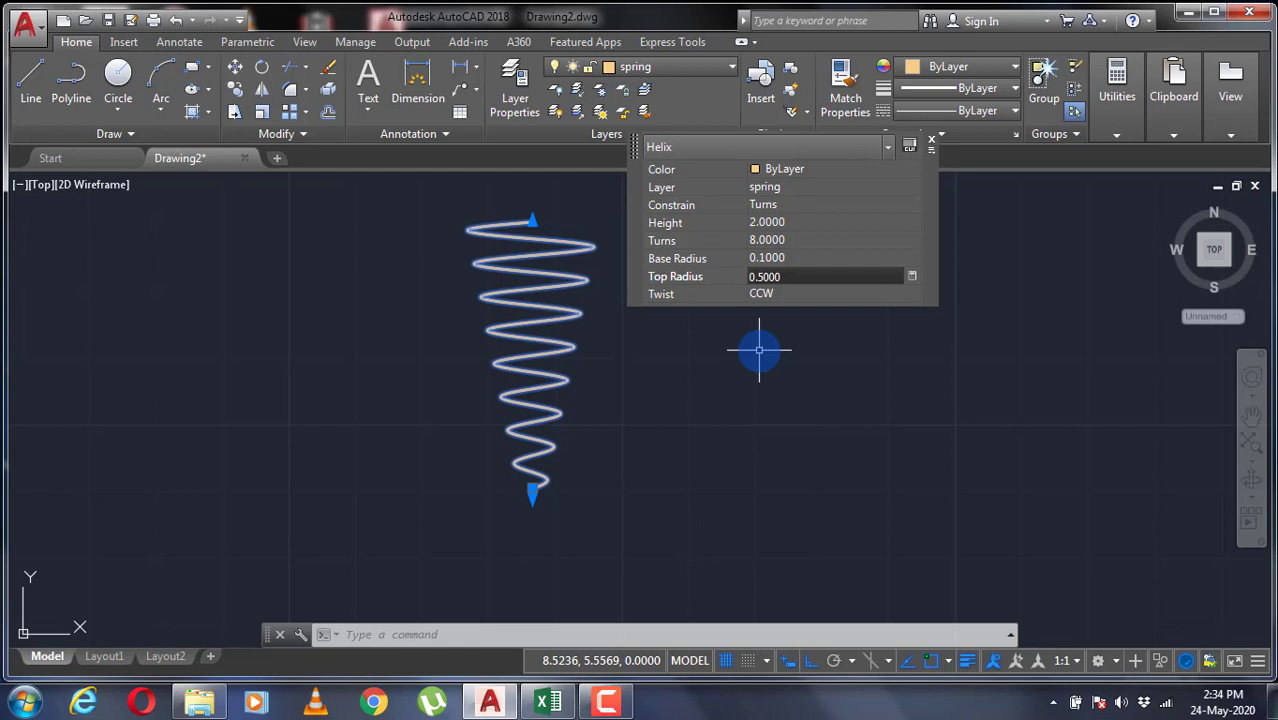
left_click(933, 143)
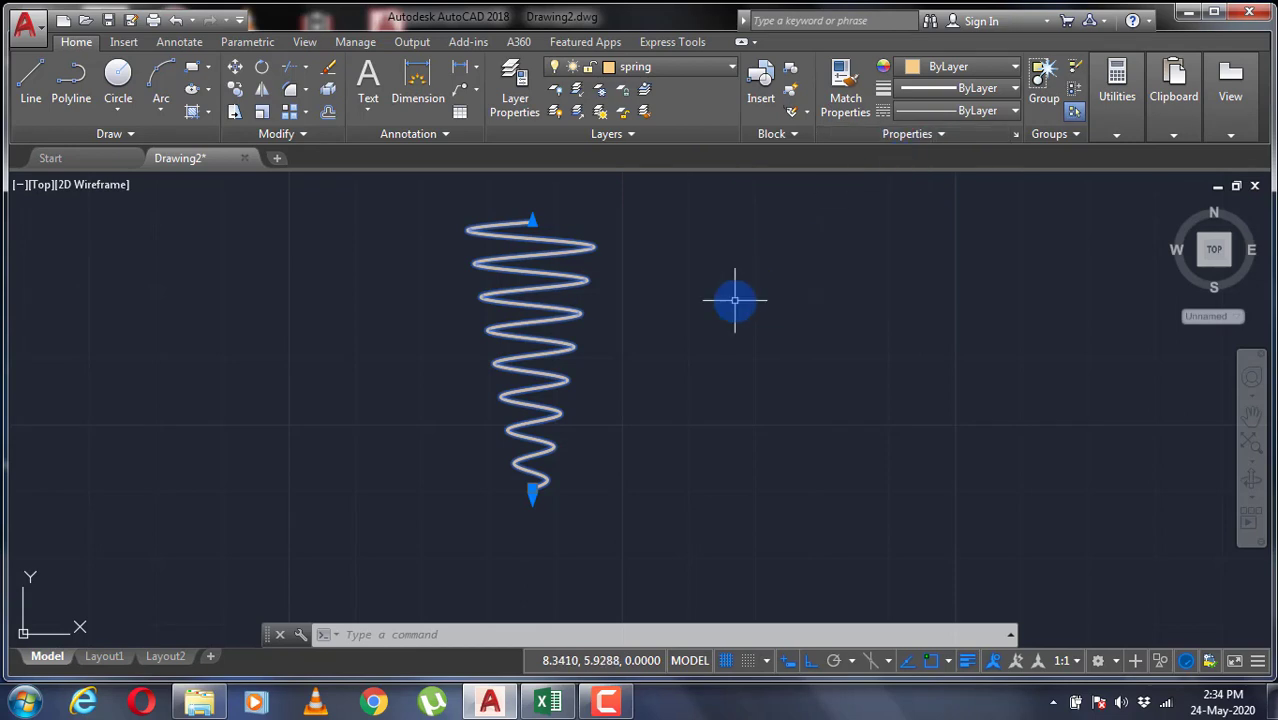
Begin another helix with its base centre placed to the right of the first
key("Escape")
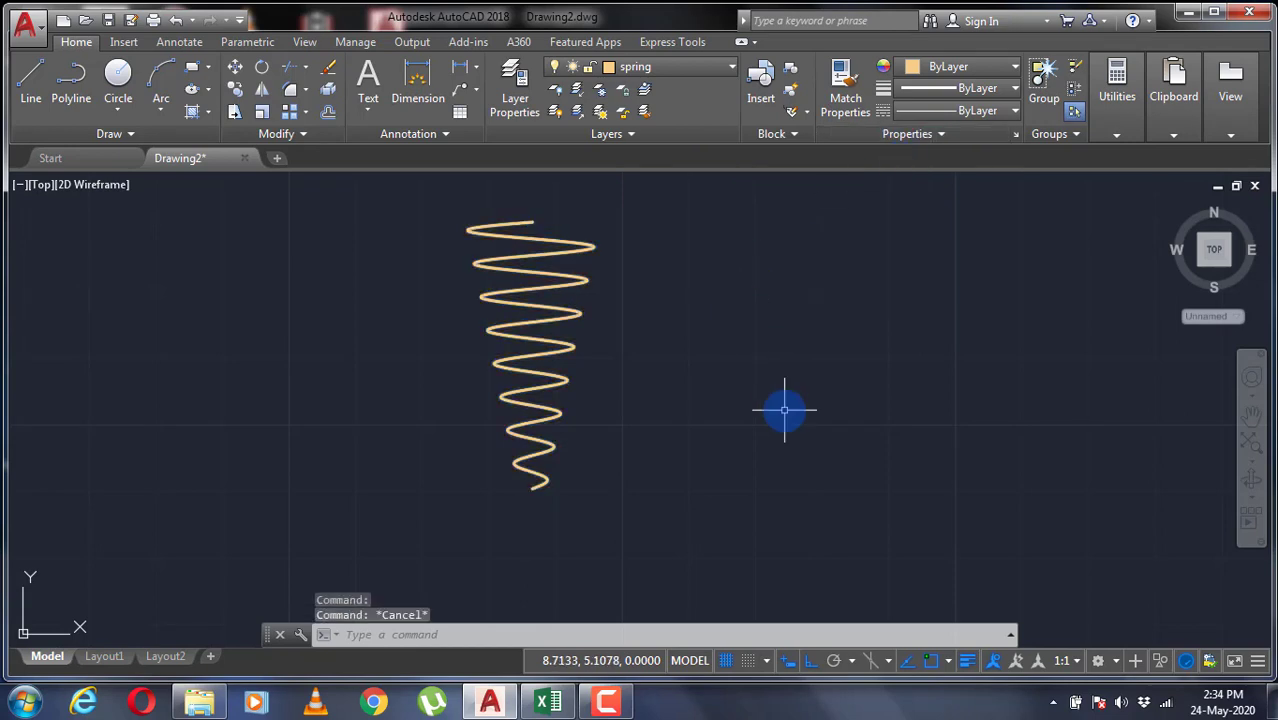
type("hel")
key("Return")
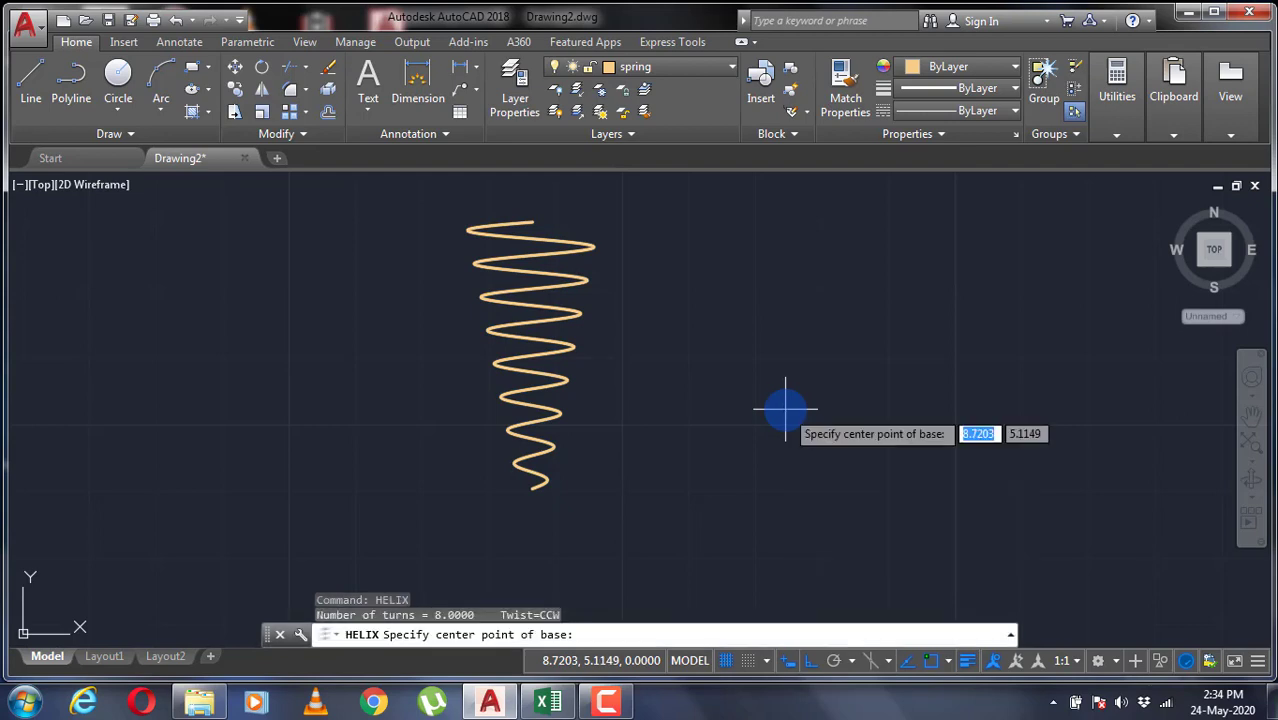
left_click(786, 409)
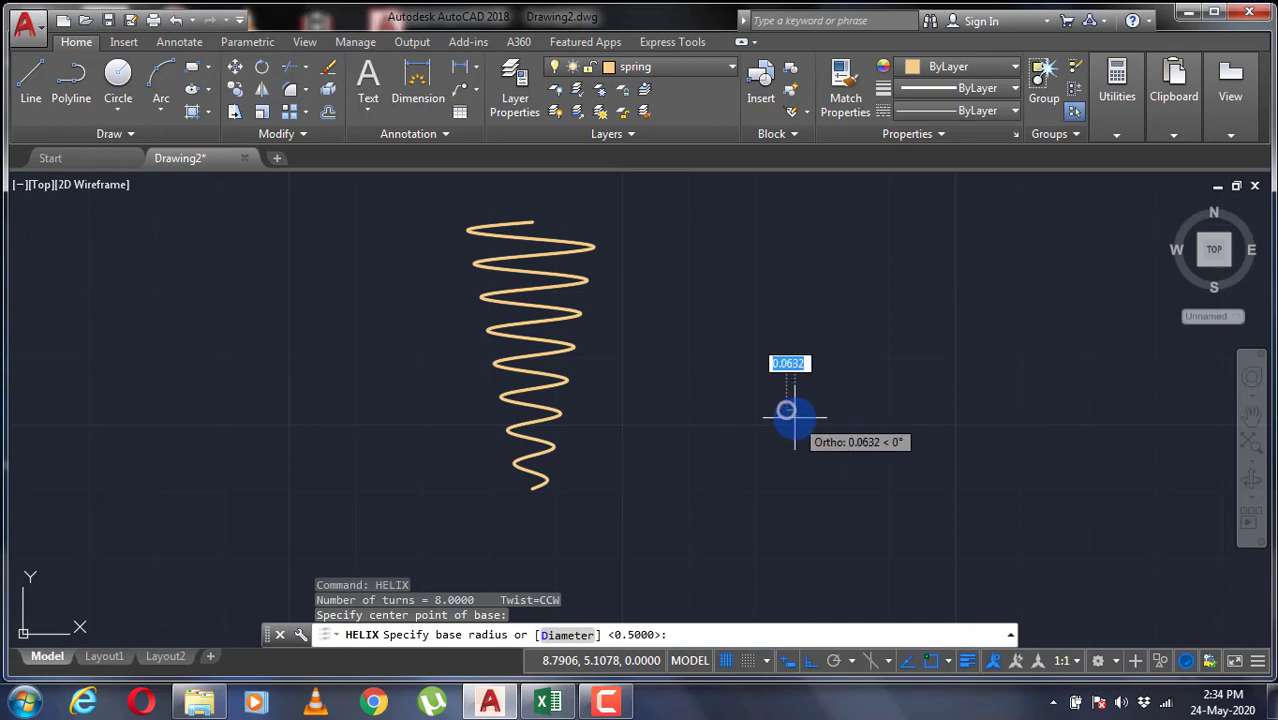
Give the new helix a 0.5 base radius and 0 top radius, then set its height
type("0.5")
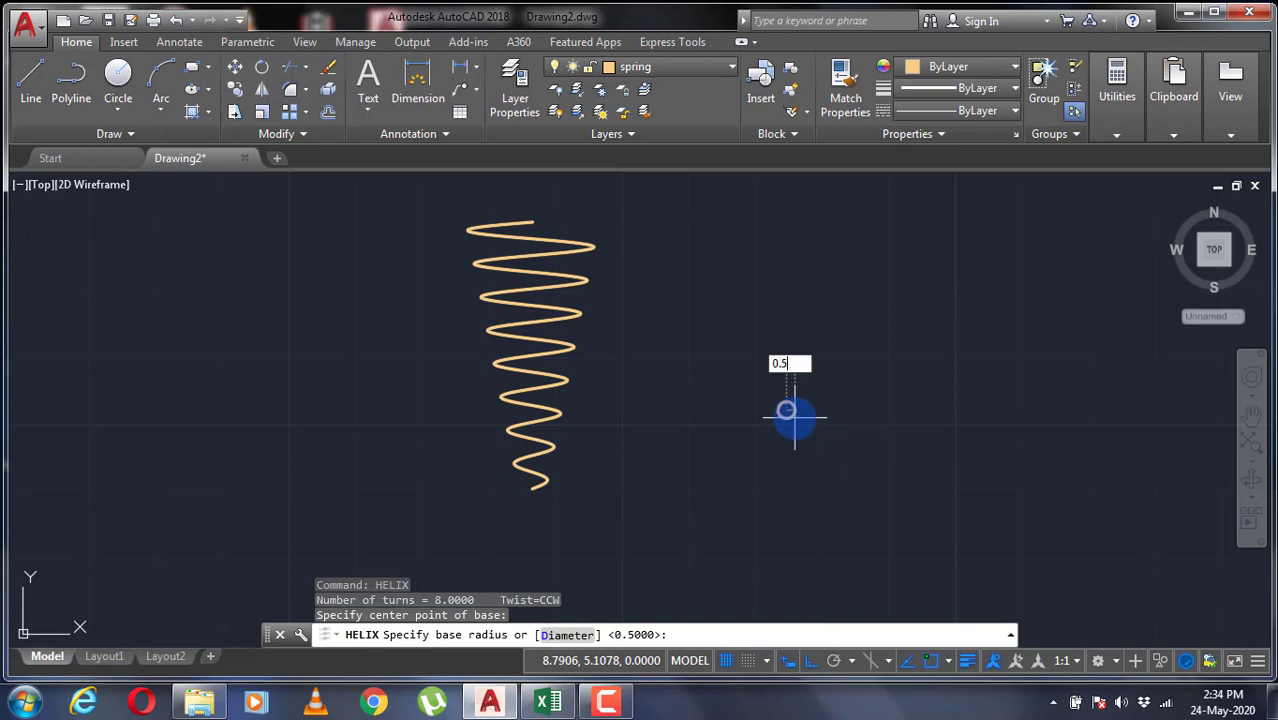
key("Return")
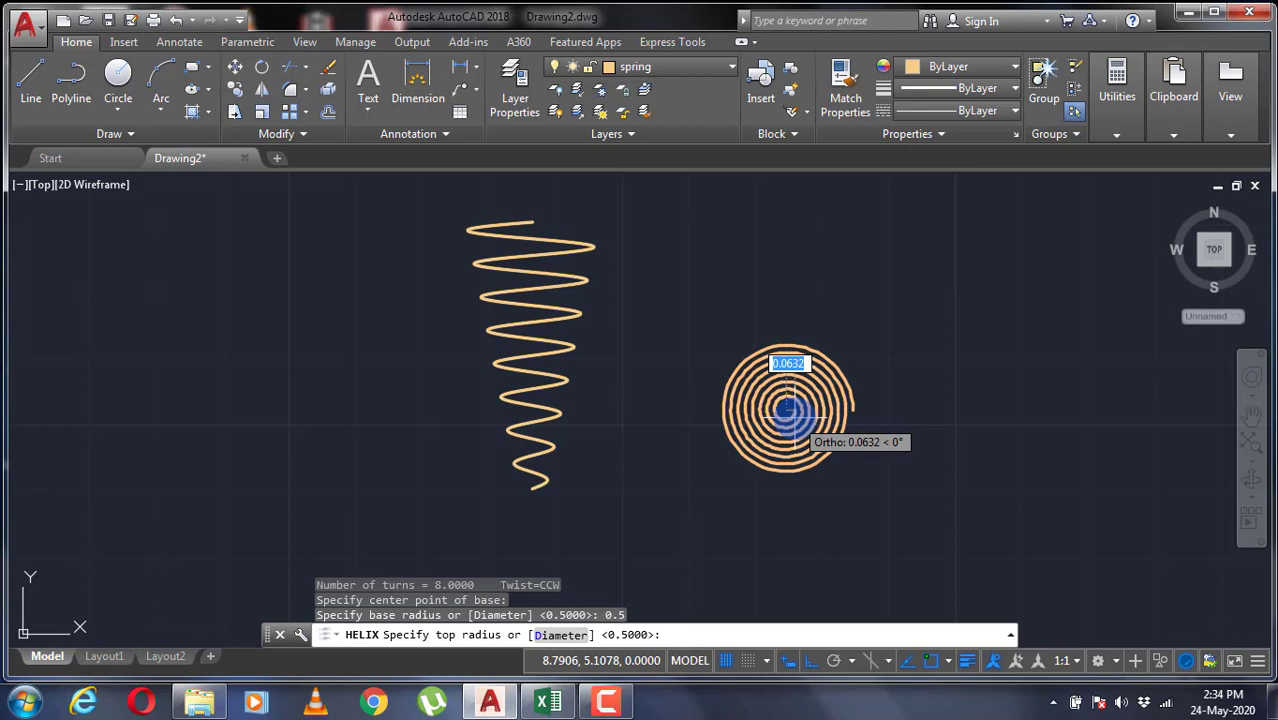
type("0")
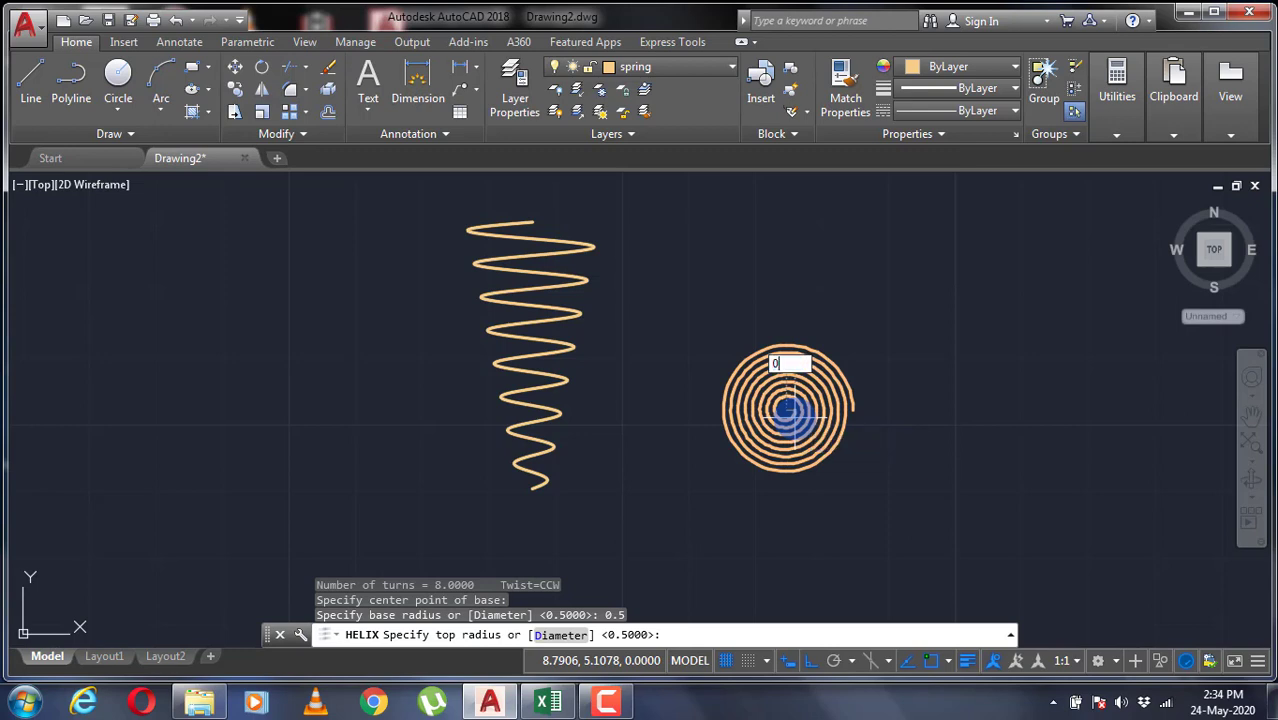
key("Return")
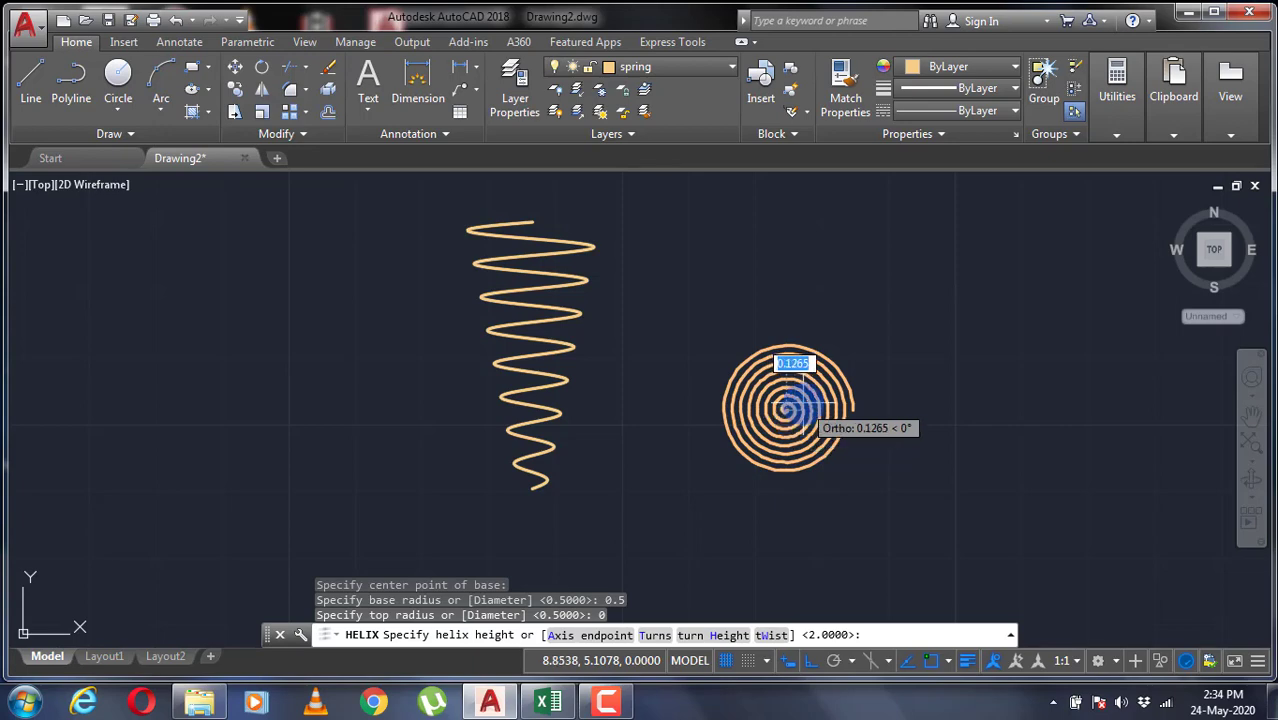
left_click(788, 410)
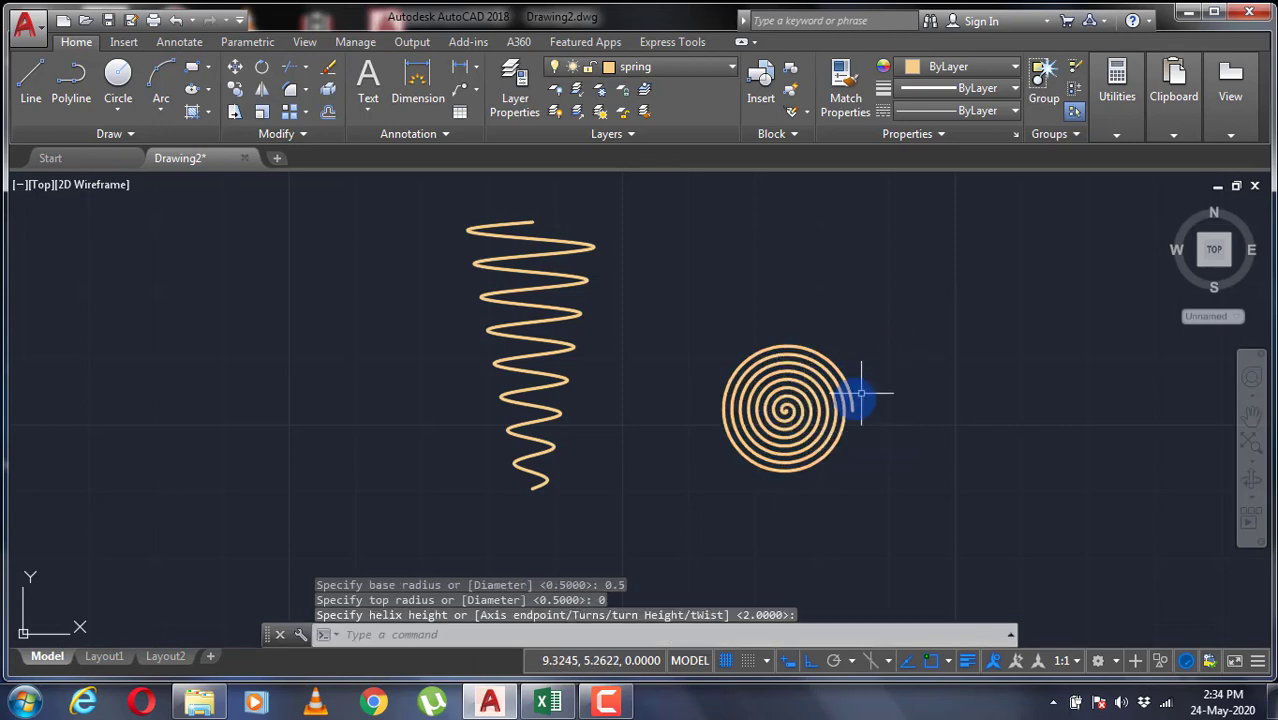
scroll(845, 404, "up", 3)
scroll(830, 412, "down", 3)
scroll(807, 422, "up", 6)
scroll(807, 420, "down", 1)
scroll(807, 420, "down", 6)
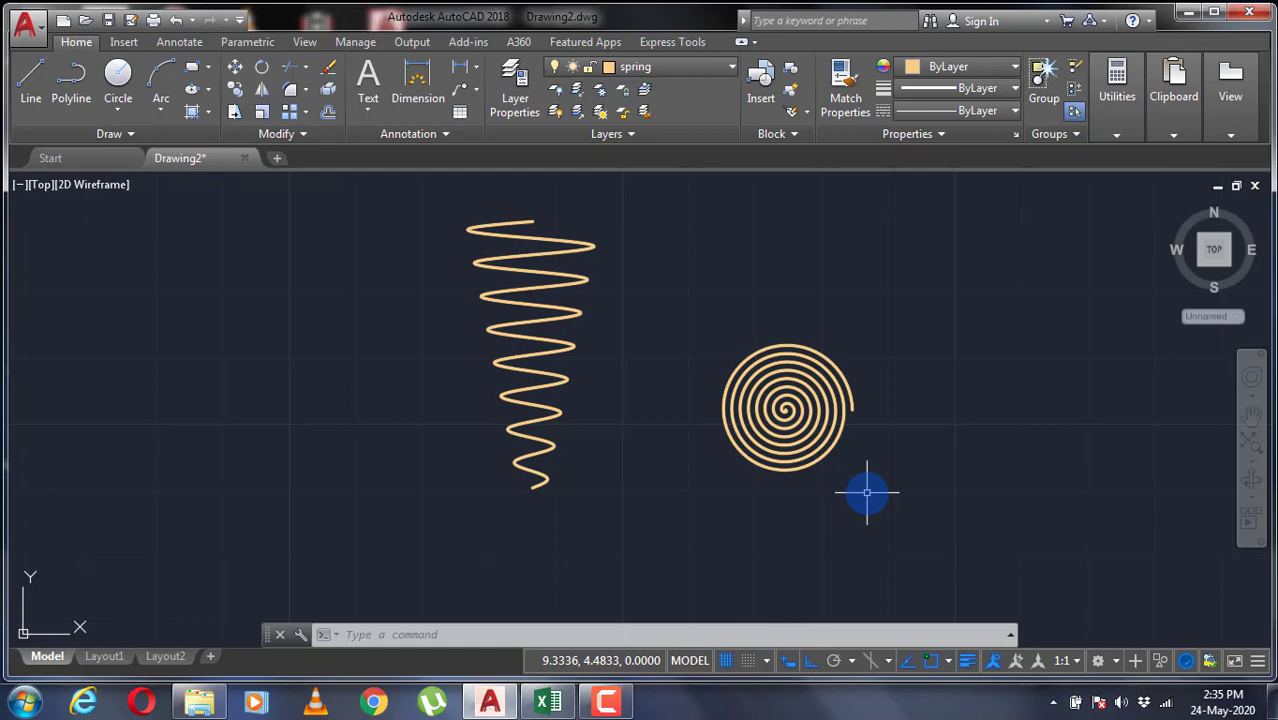
Window-select and delete both helices, then change the workspace to 3D Modeling
left_click(957, 560)
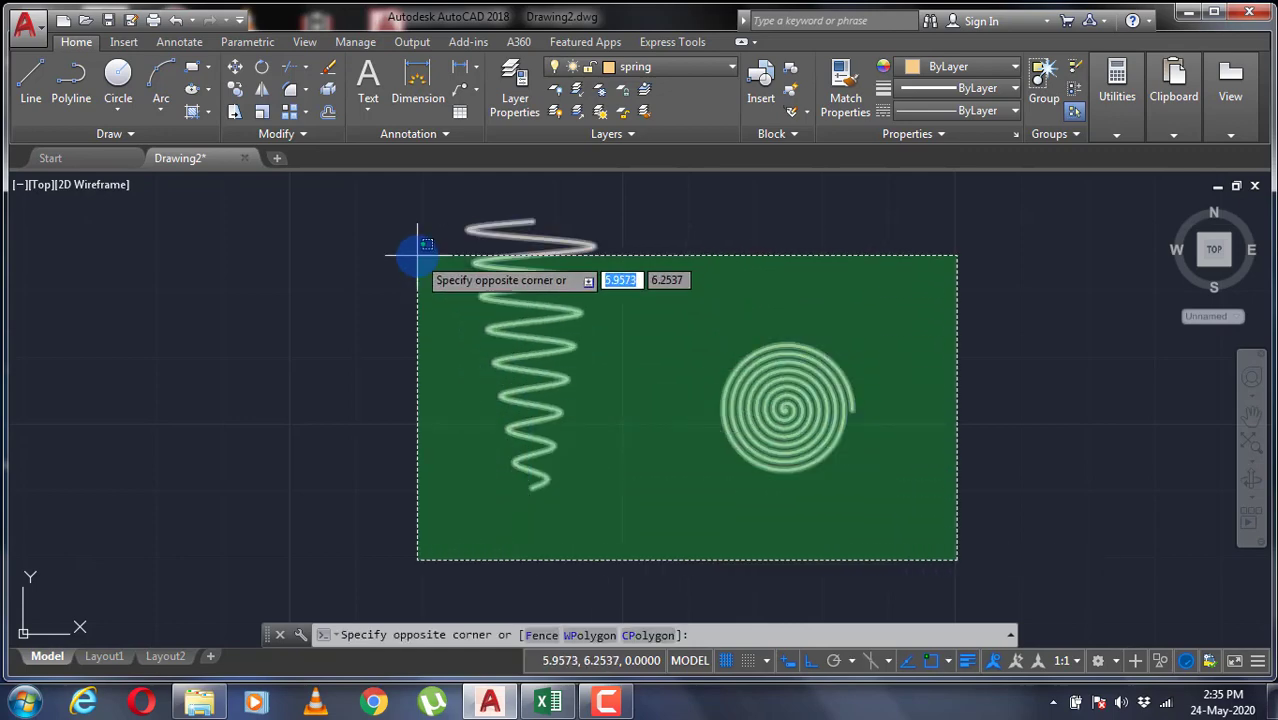
left_click(418, 255)
key("Delete")
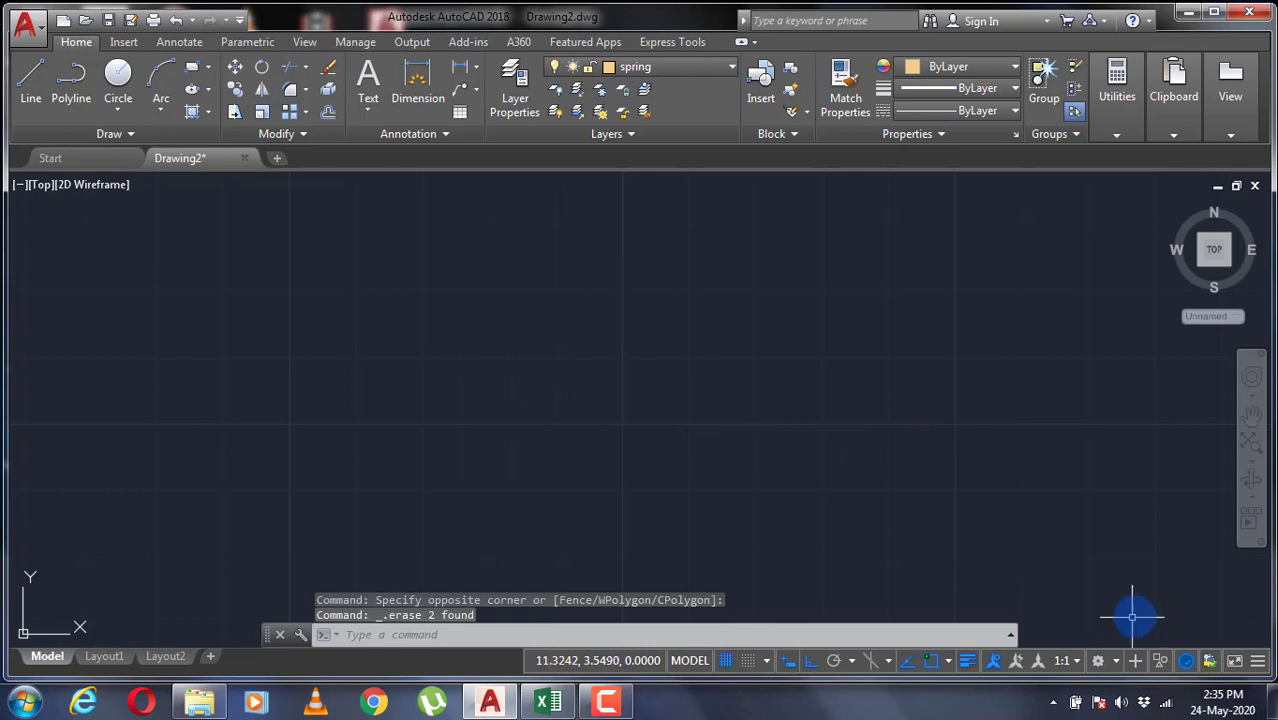
left_click(1100, 661)
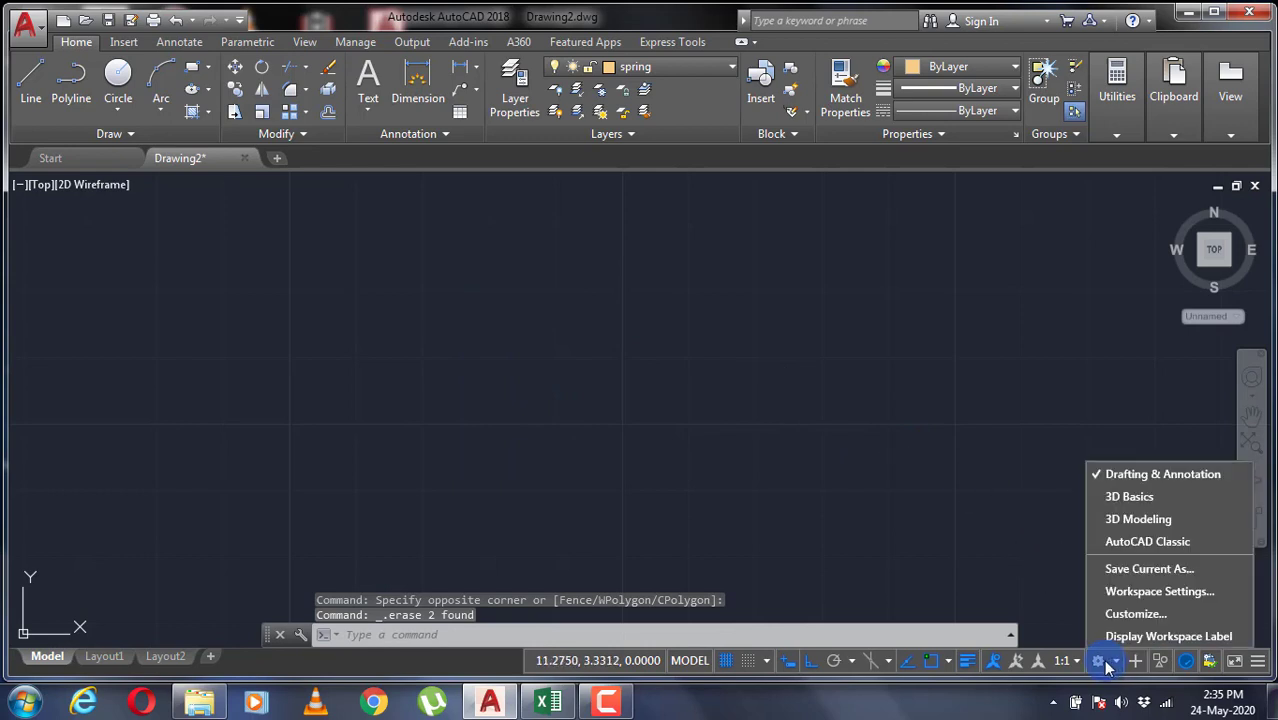
left_click(1120, 522)
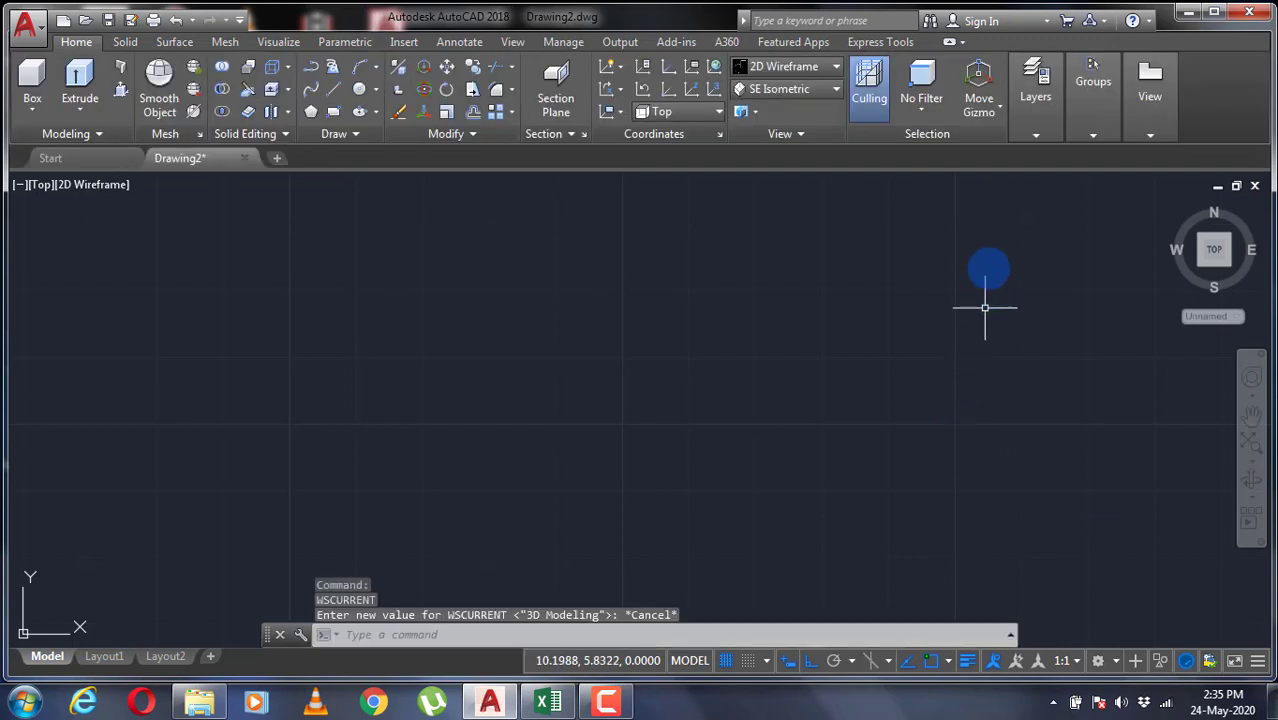
Set the view to SE Isometric, zoom to extents, and pan the view left
left_click(777, 95)
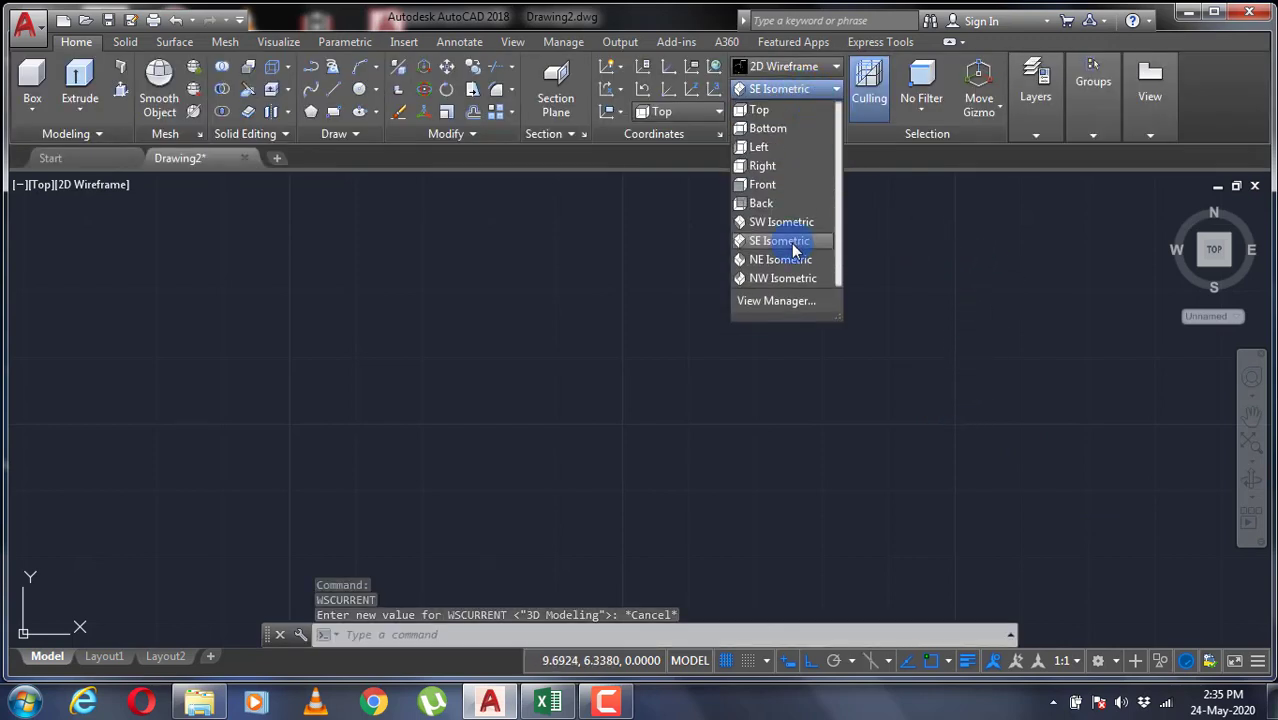
left_click(790, 241)
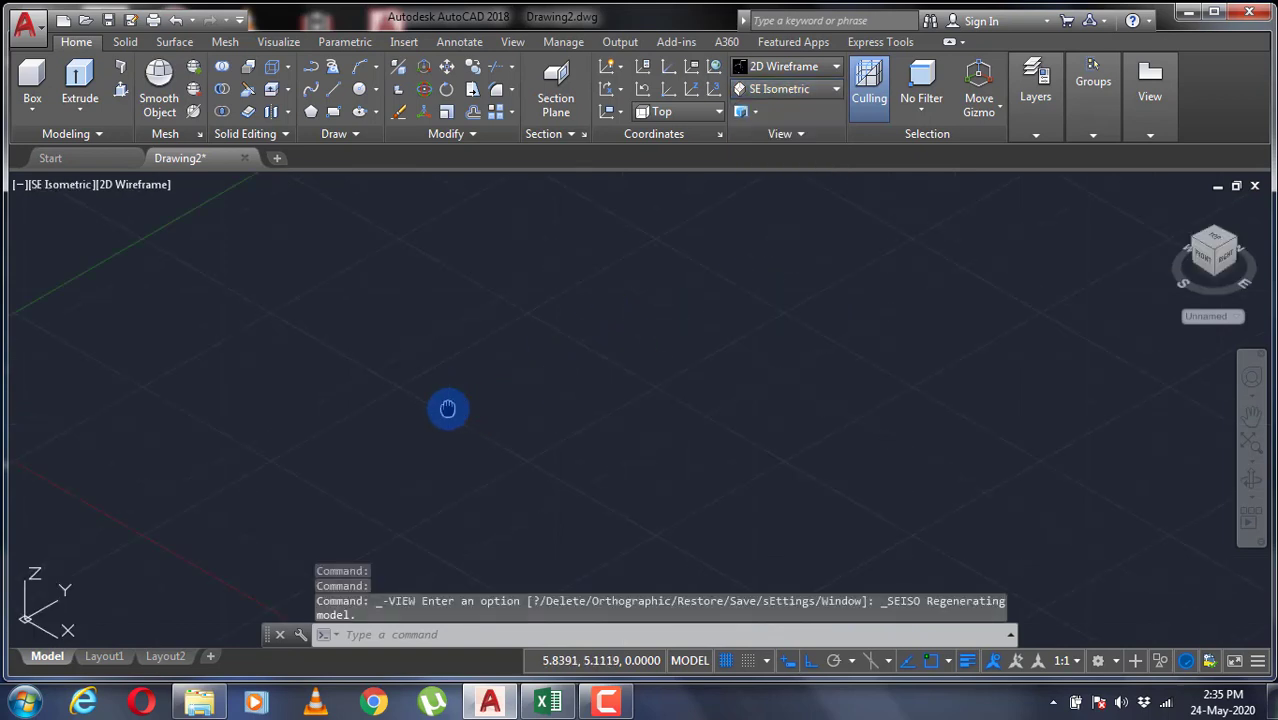
middle_click(447, 410)
middle_click(447, 410)
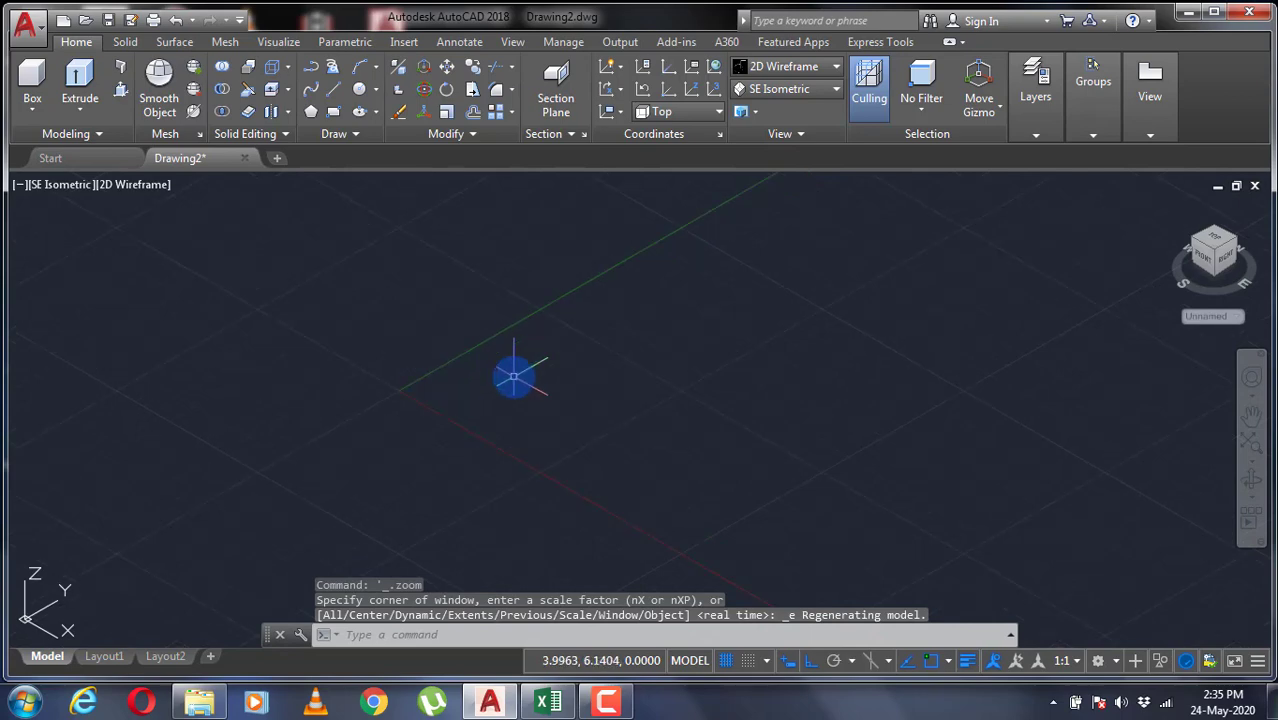
middle_click_drag(584, 370, 499, 374)
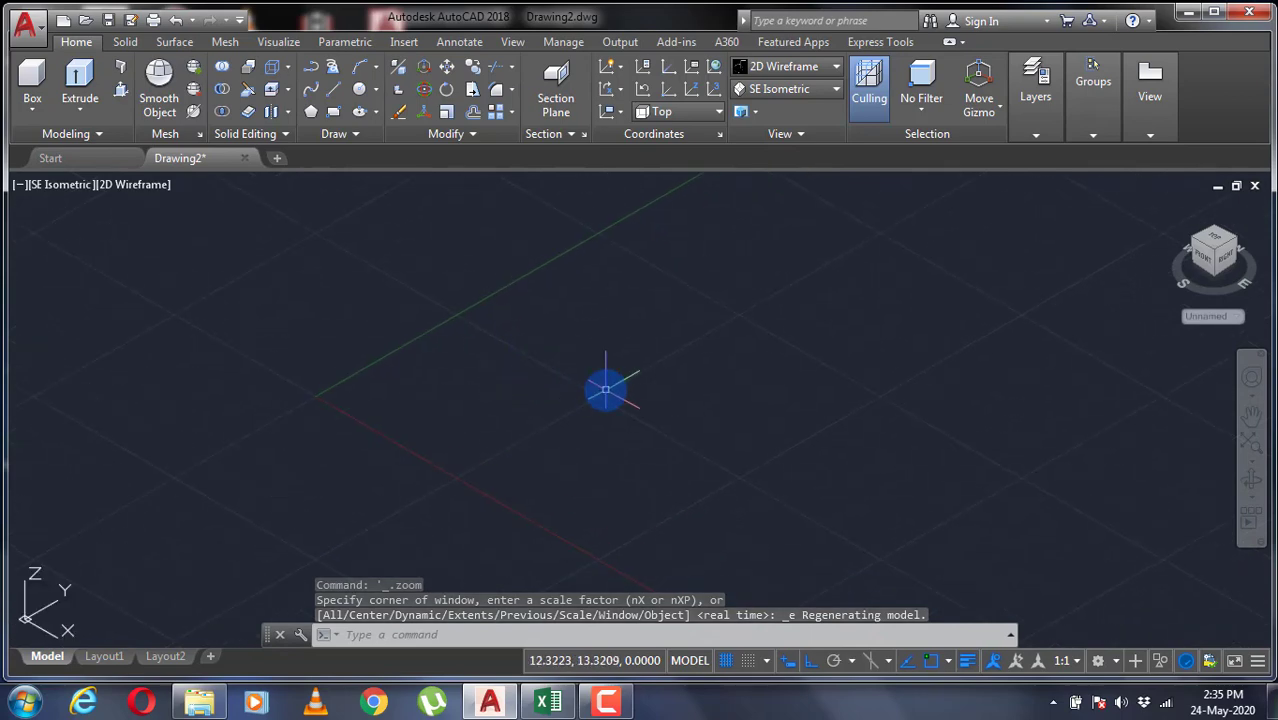
Start a new helix with base radius 0.5 and top radius 0
type("hel")
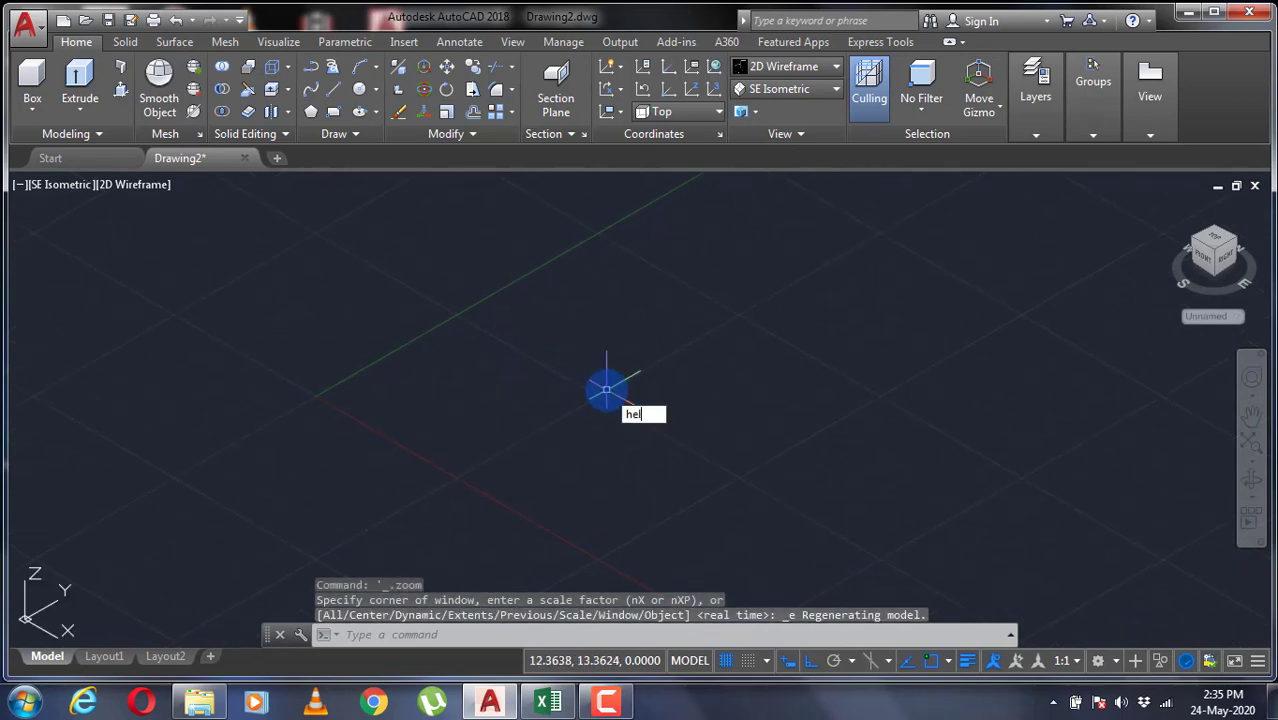
key("Return")
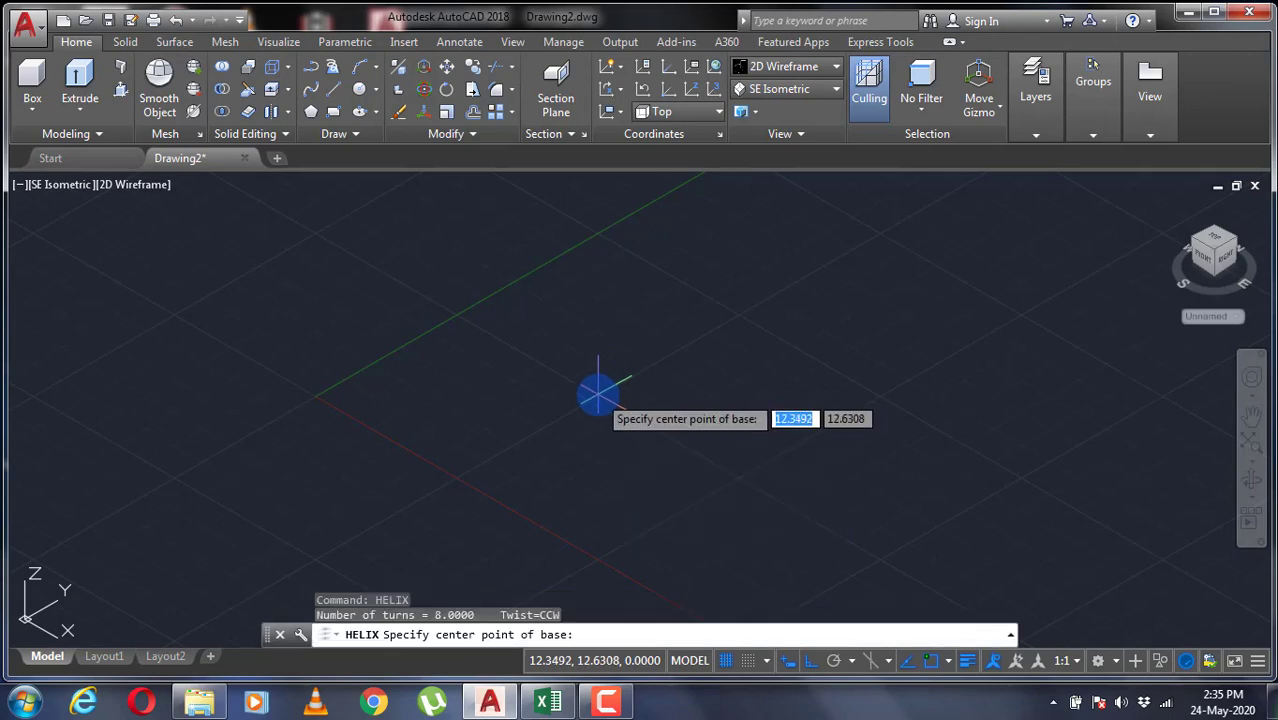
left_click(597, 393)
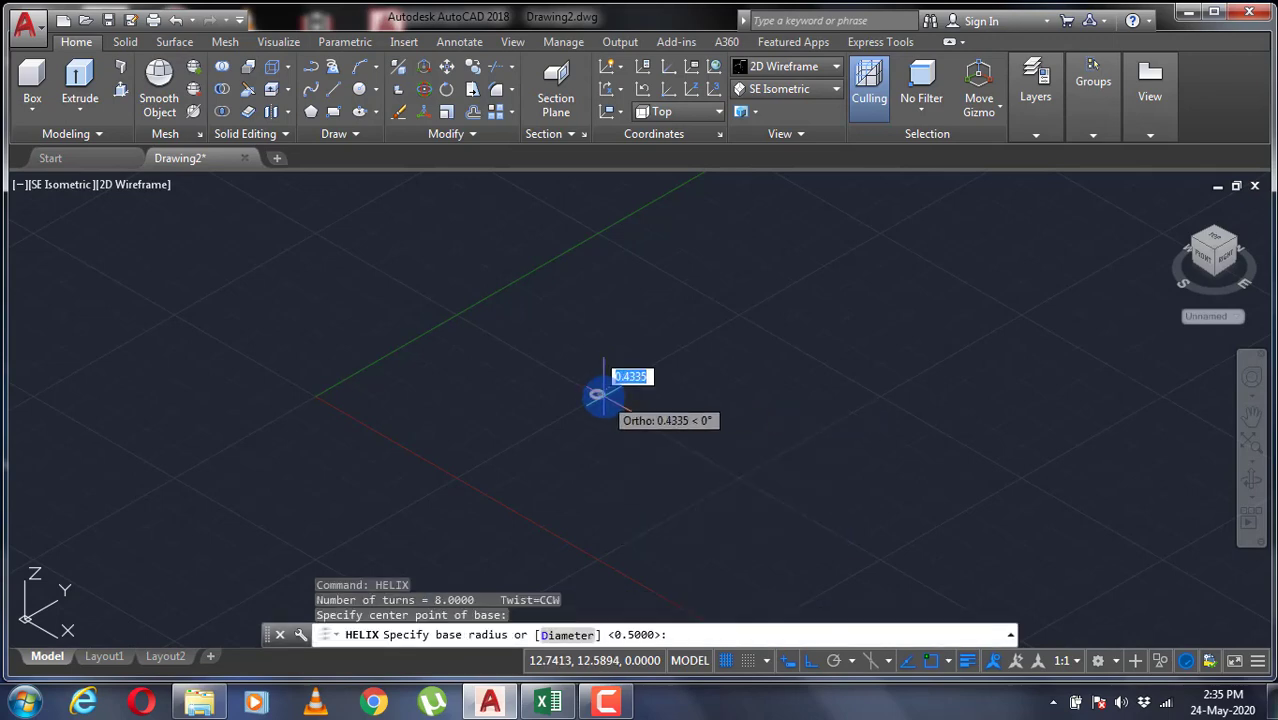
type("0")
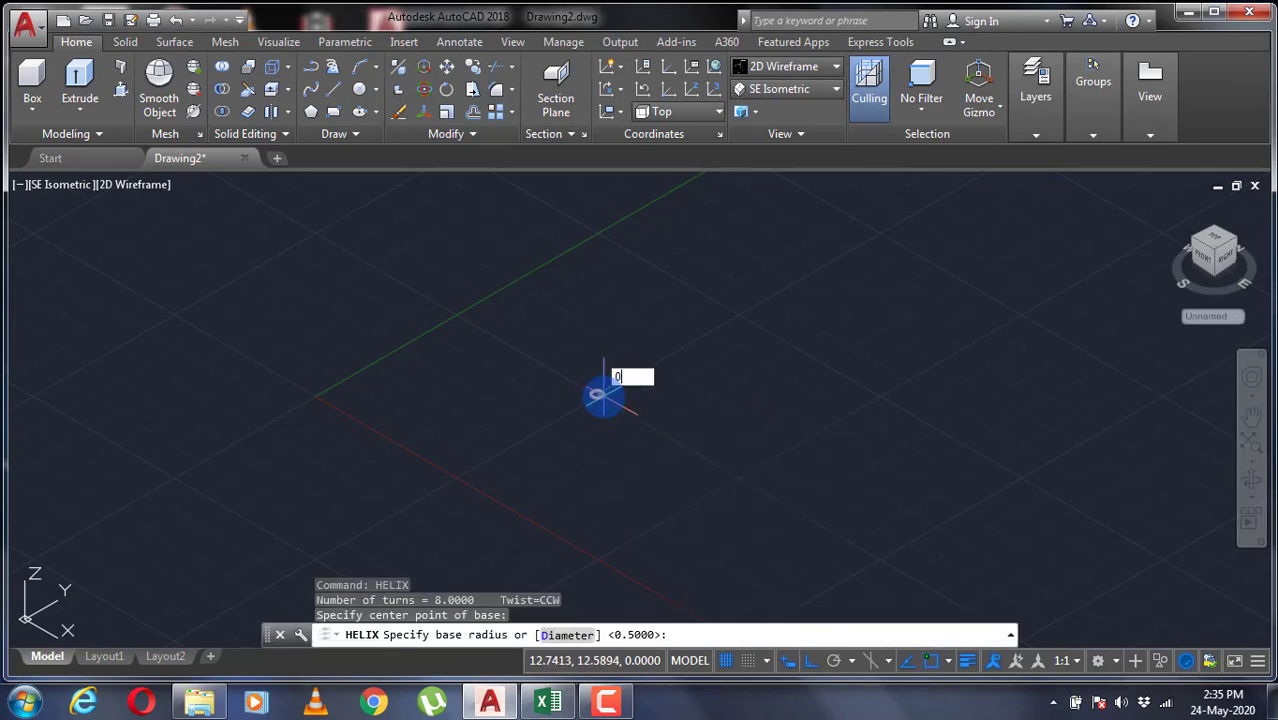
key("Return")
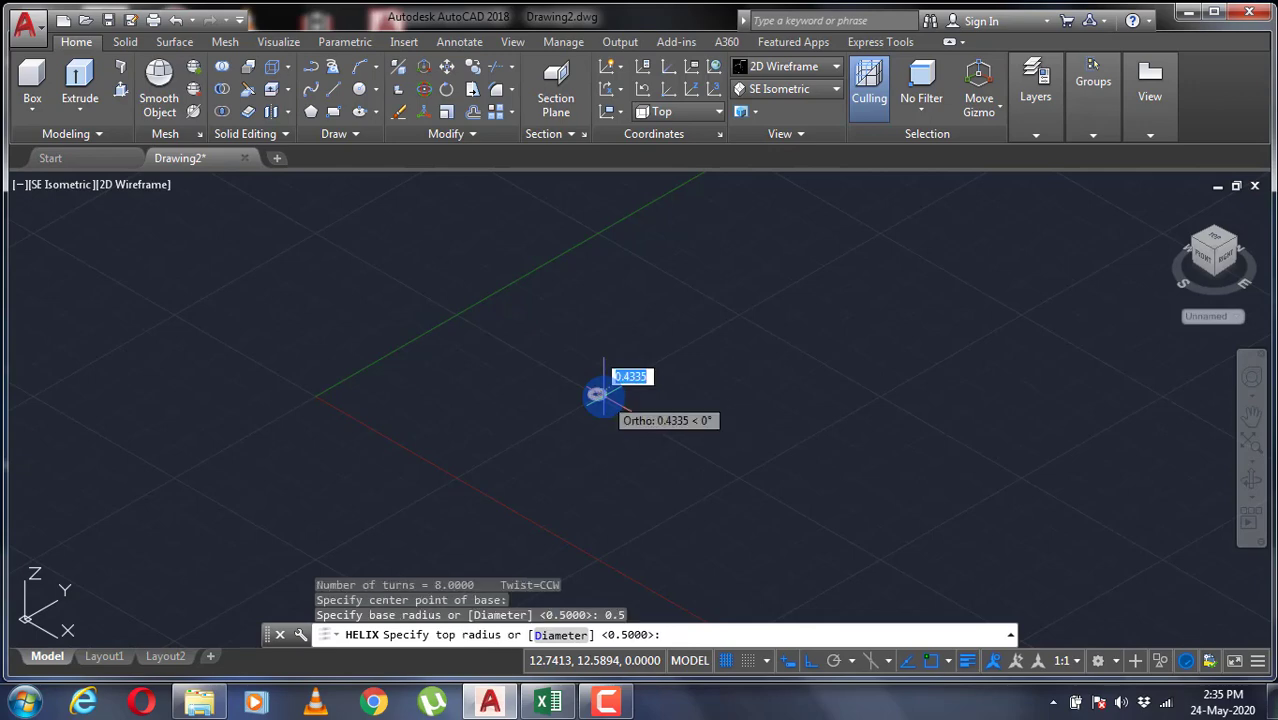
type("0")
key("Return")
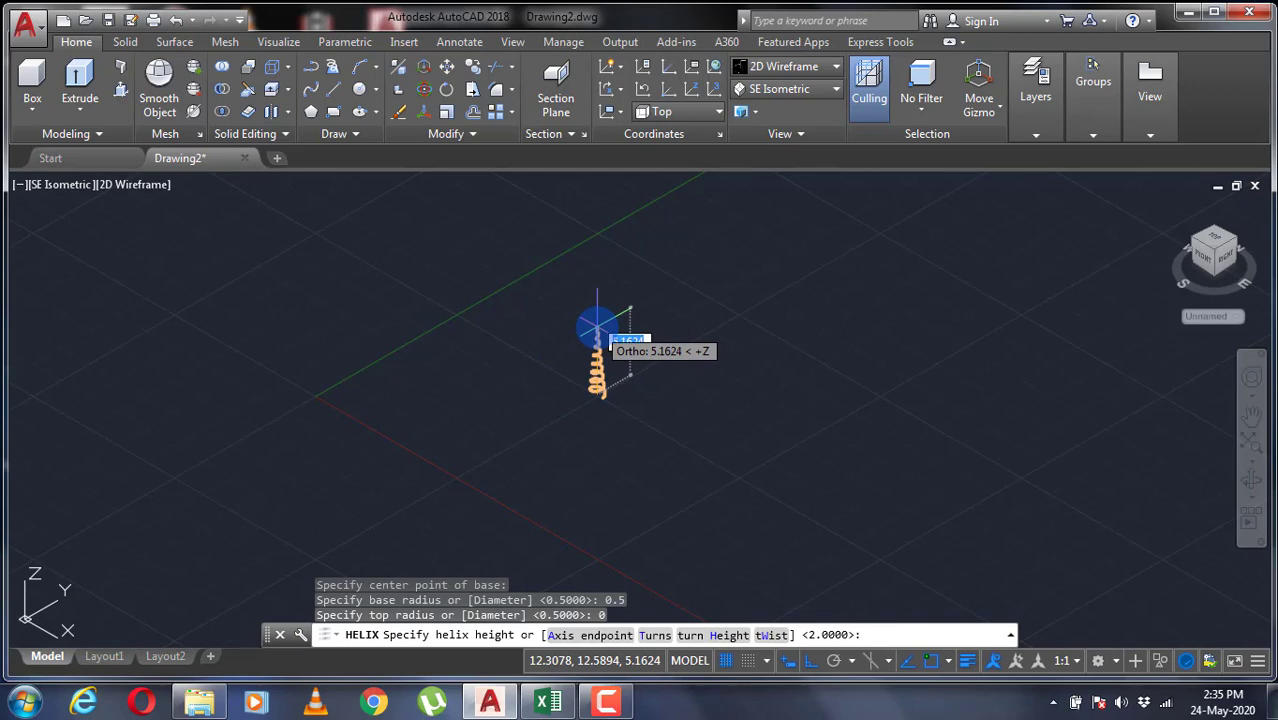
Choose the Axis endpoint option and turn Ortho back on for a vertical axis
type("a")
key("Return")
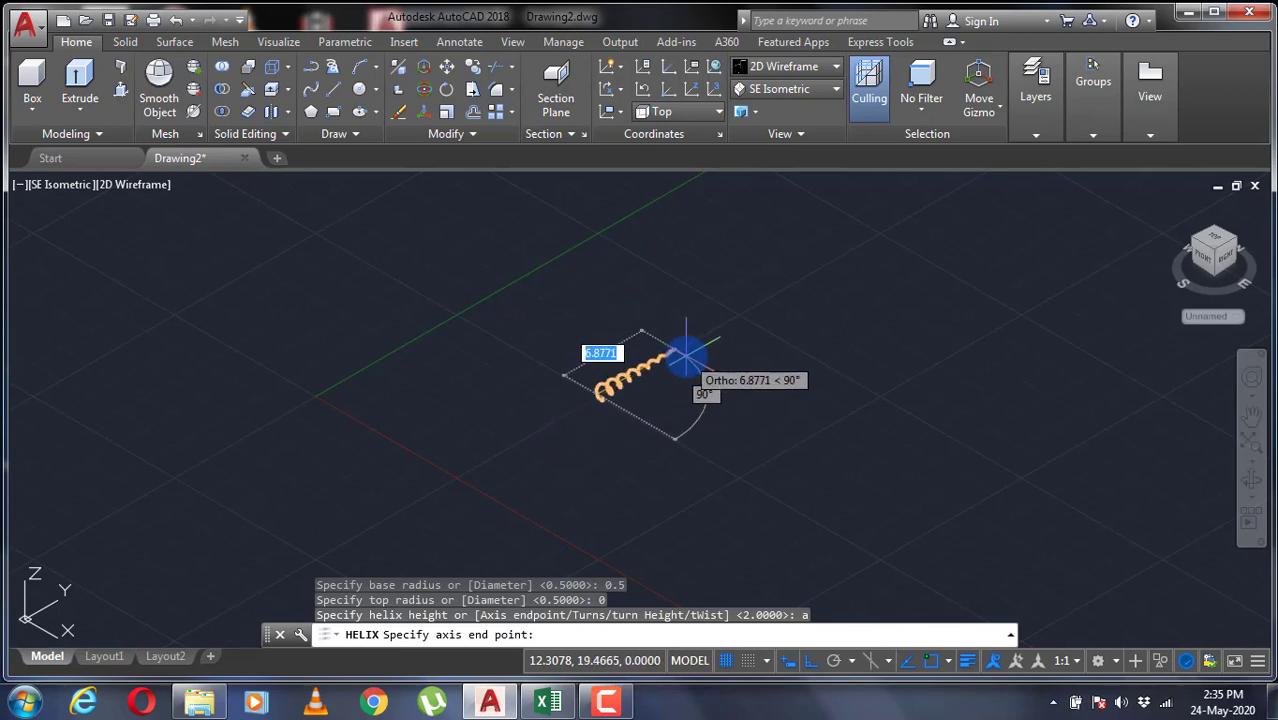
key("F8")
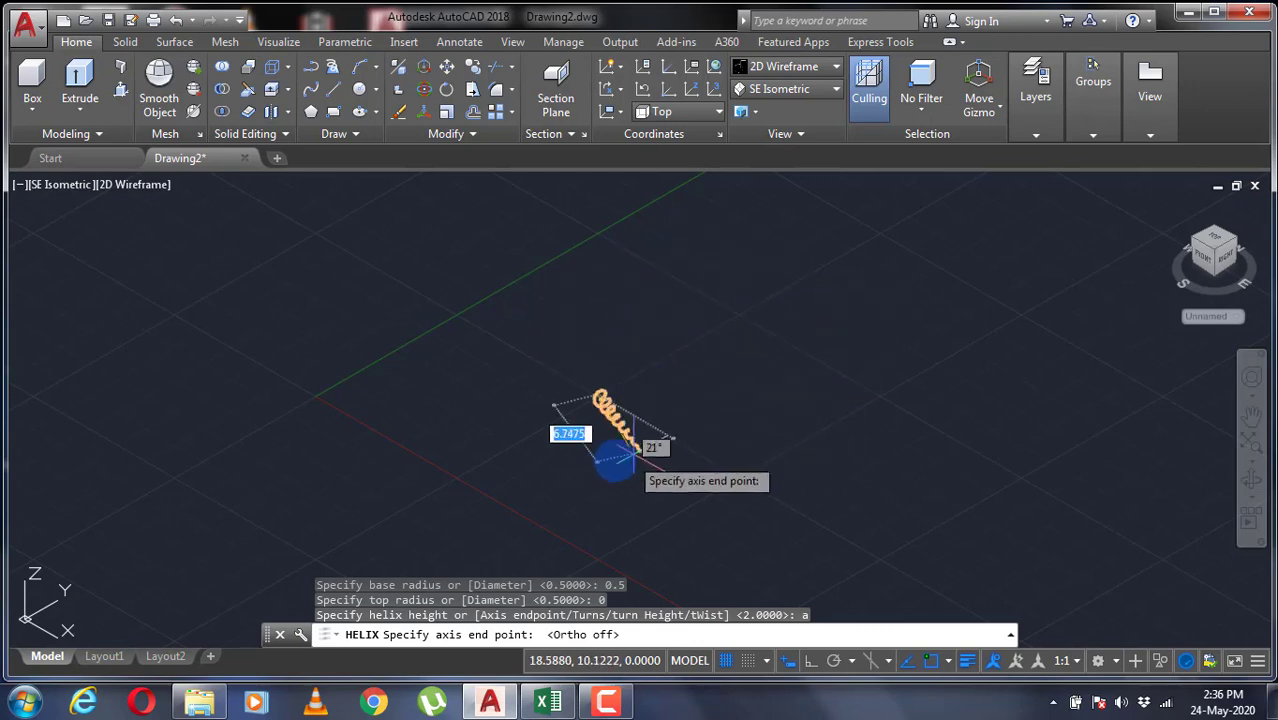
scroll(515, 420, "up", 6)
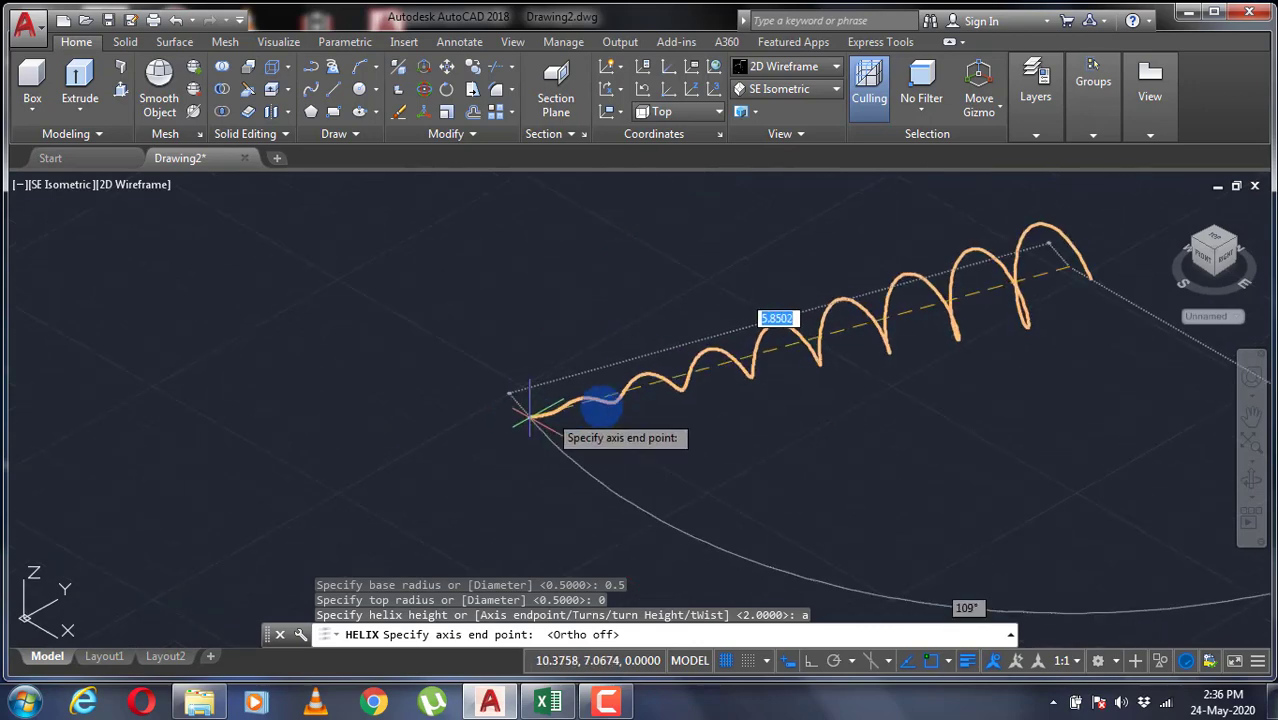
scroll(590, 400, "down", 3)
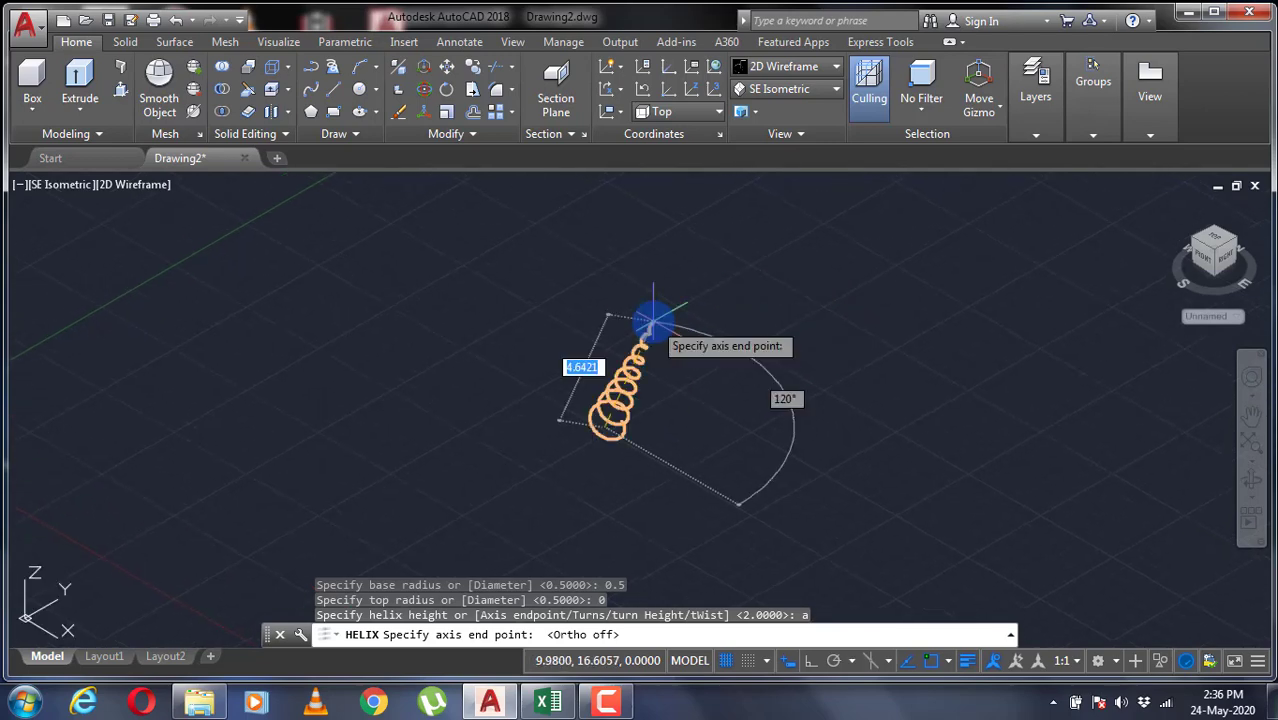
key("F8")
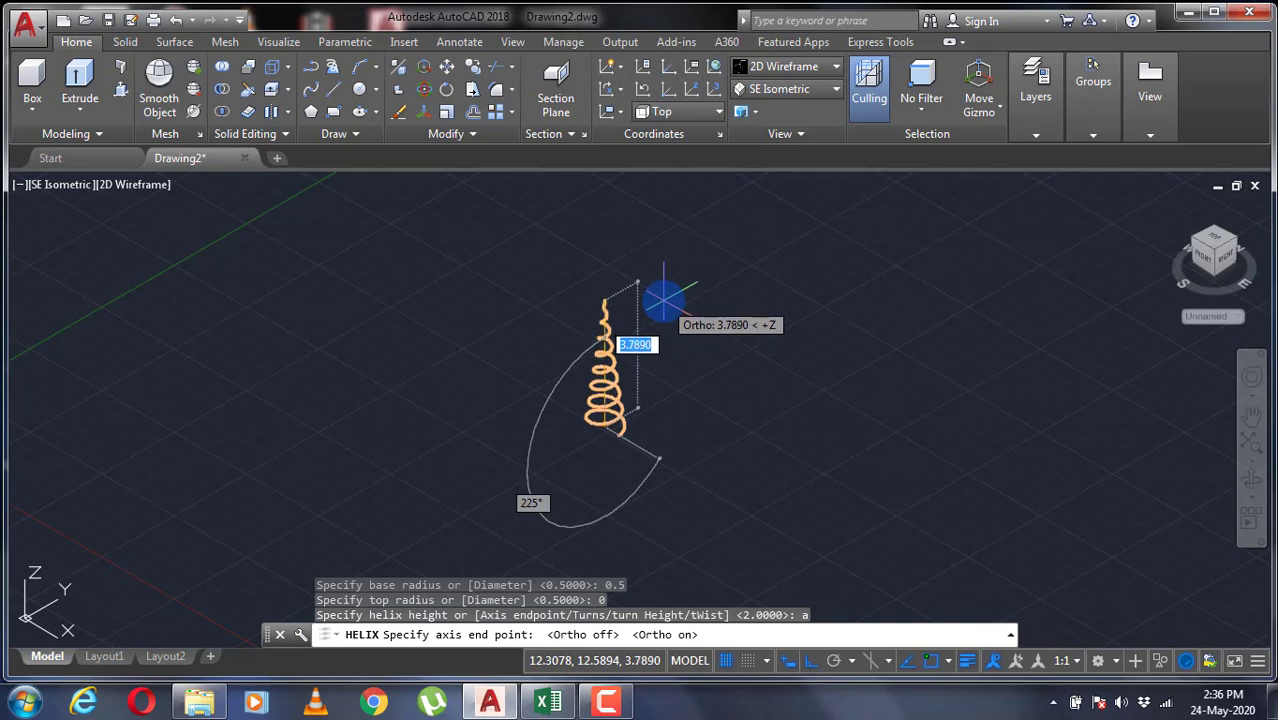
Pick the axis endpoint straight above the base, then zoom extents and pan the helix left
left_click(665, 300)
scroll(700, 320, "down", 3)
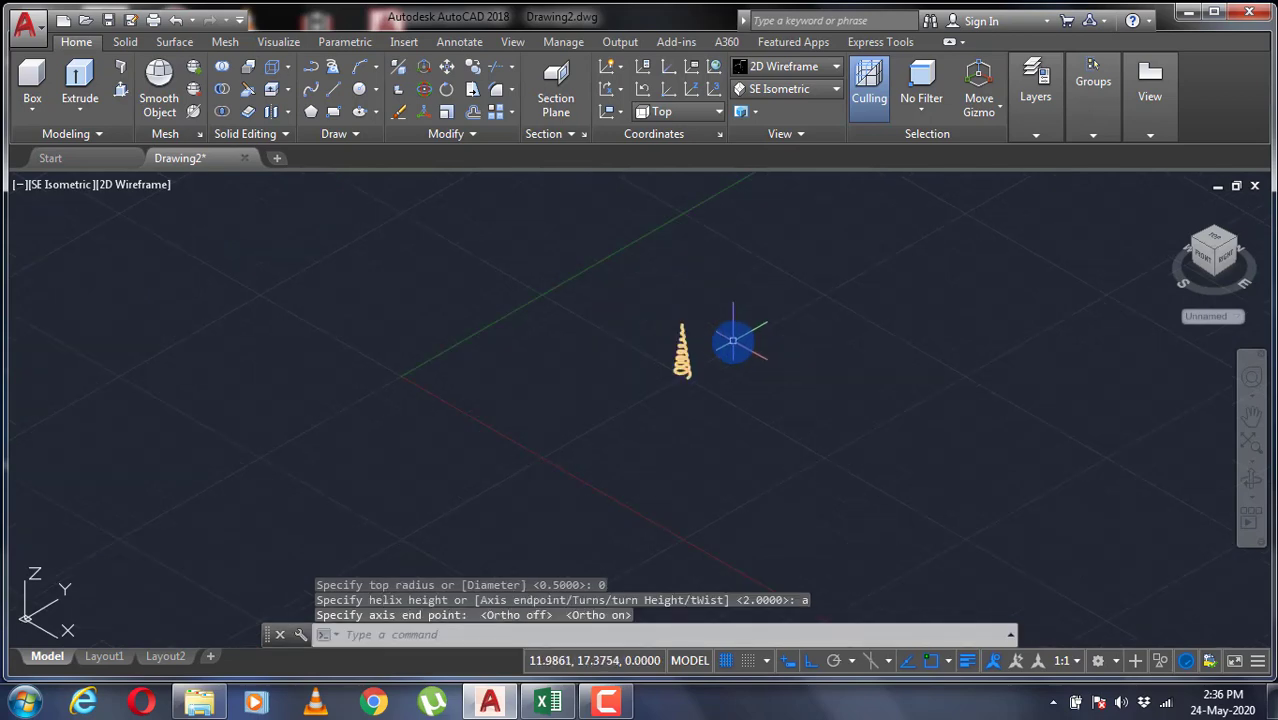
middle_click_drag(736, 337, 627, 374)
middle_click(625, 372)
middle_click(625, 372)
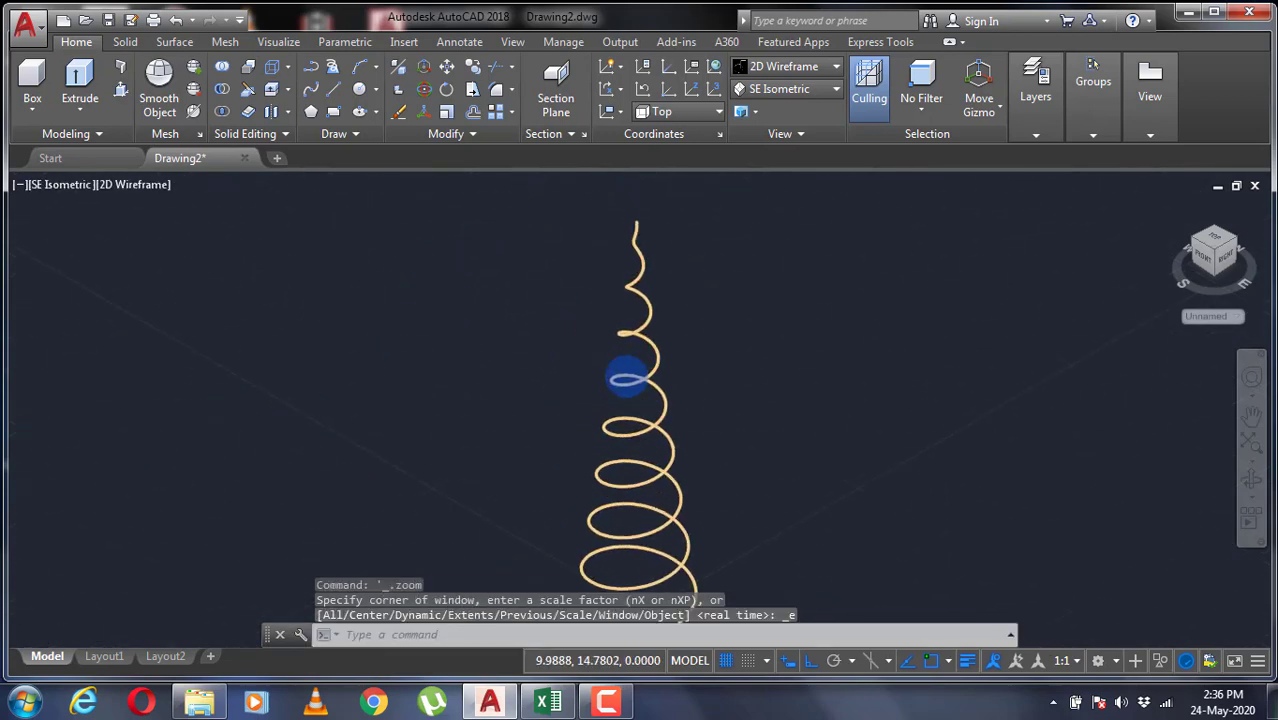
scroll(622, 368, "down", 1)
mouse_move(793, 383)
middle_mouse_down()
mouse_move(405, 374)
mouse_move(354, 314)
middle_mouse_up()
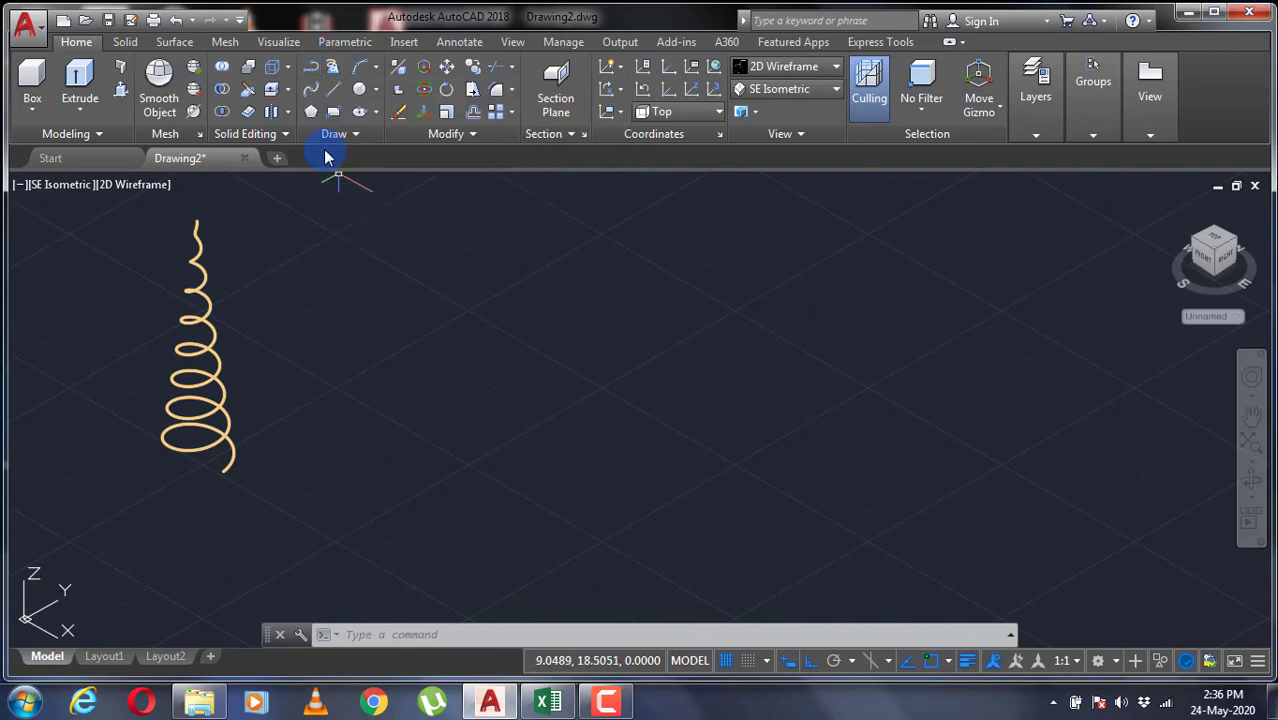
Draw a three-point spline rising vertically then curving right, and orbit to view it in 3D
left_click(313, 94)
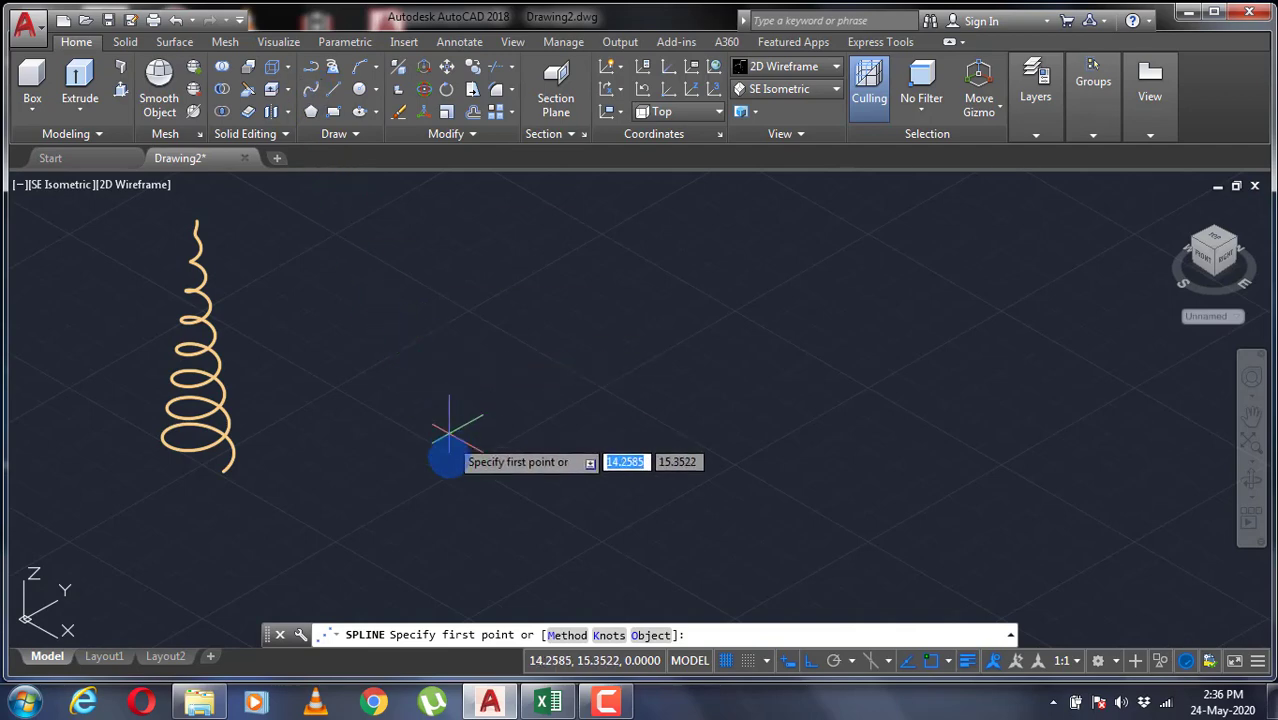
left_click(455, 502)
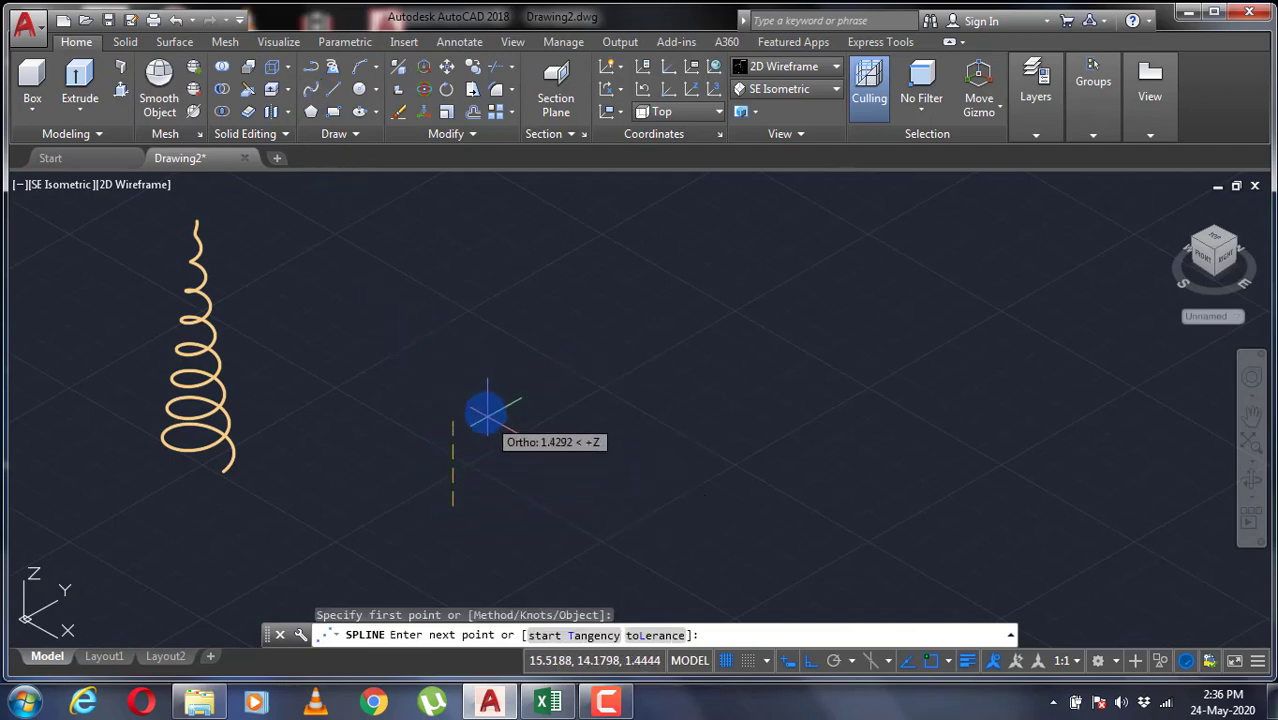
left_click(472, 388)
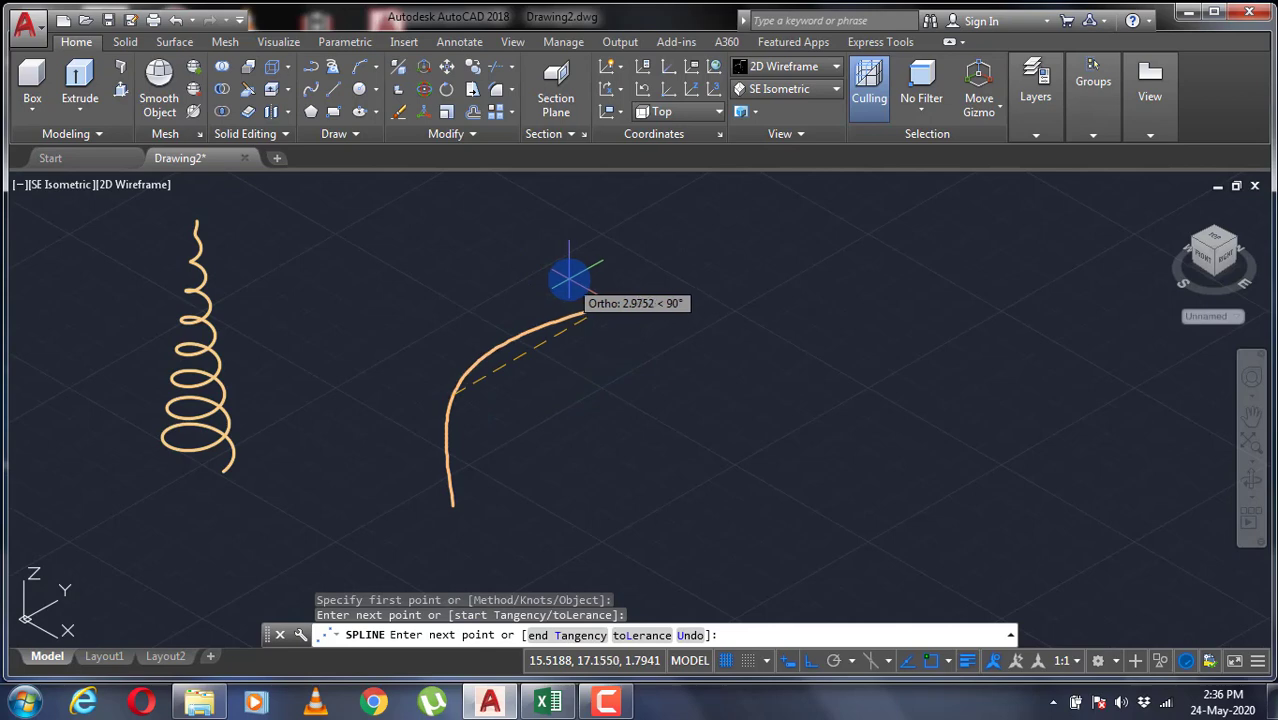
key("F8")
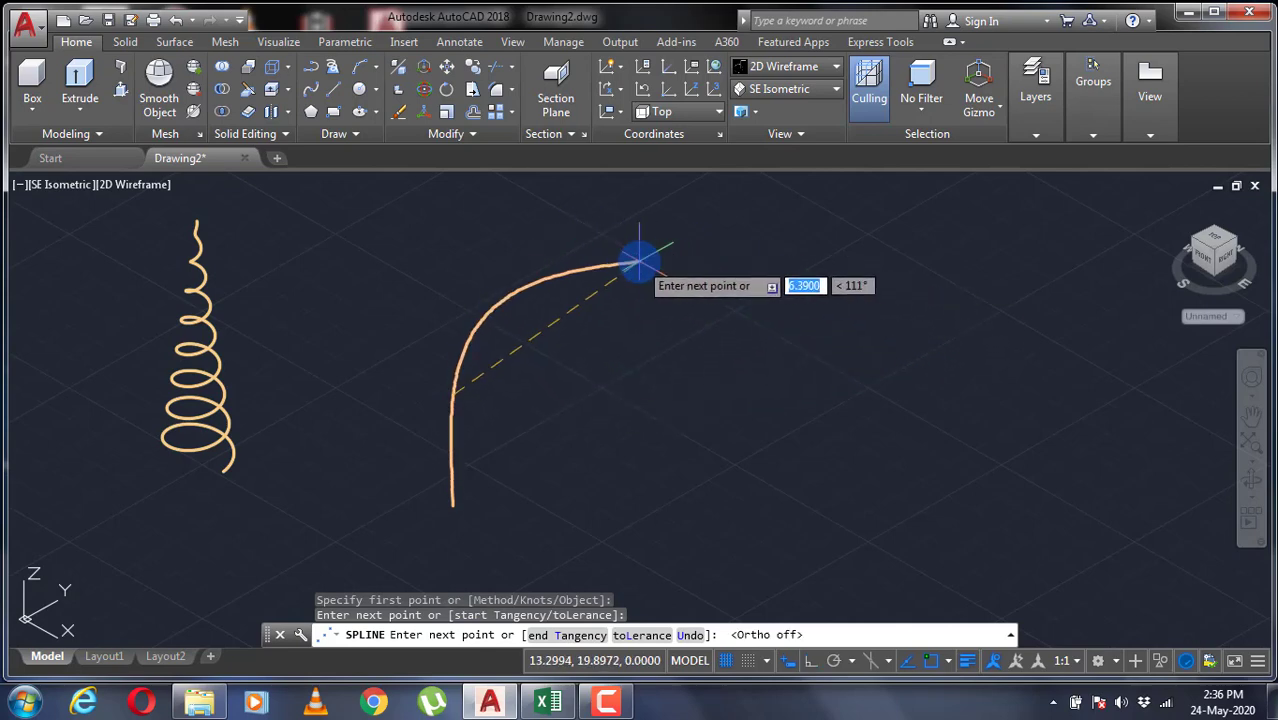
key("F8")
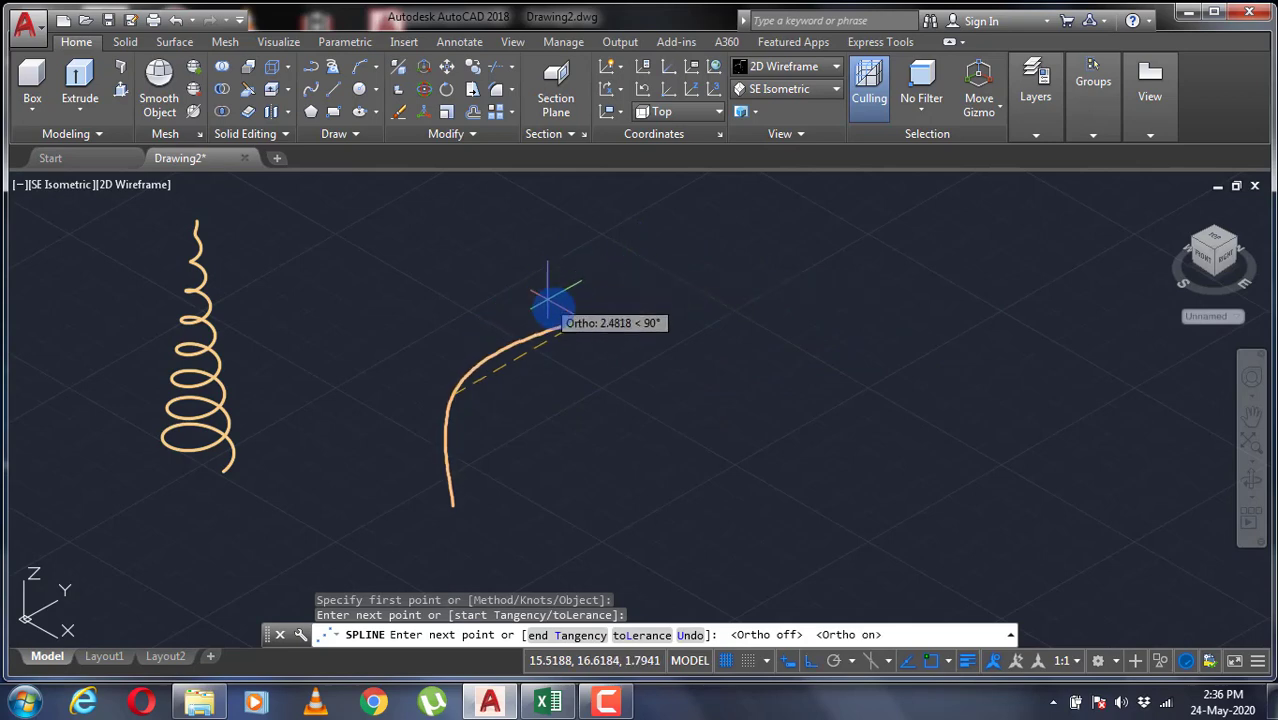
left_click(580, 310)
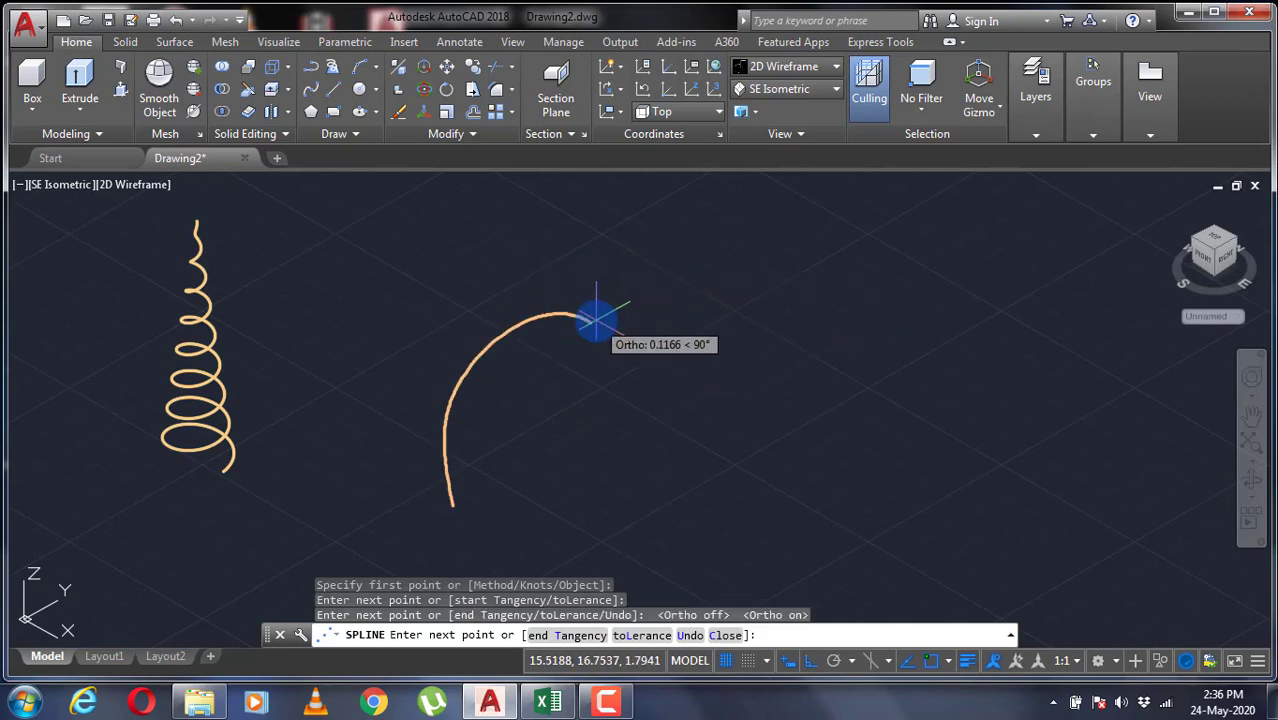
key("Return")
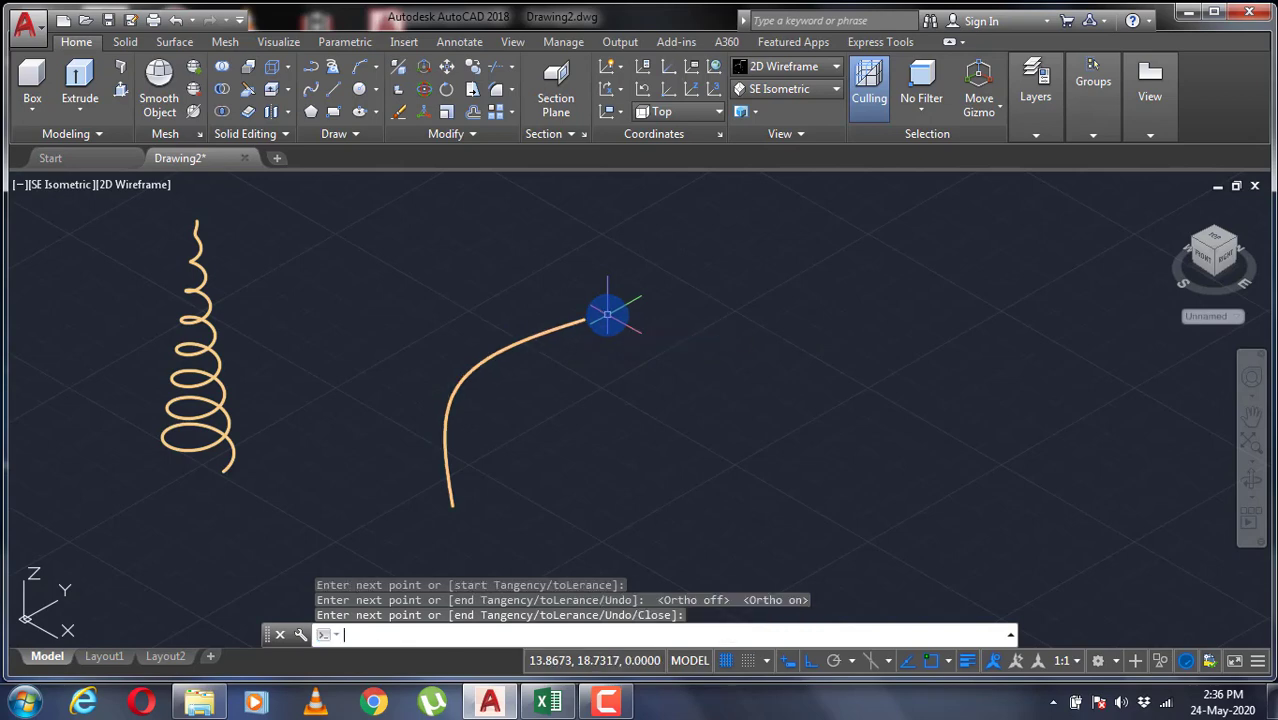
middle_click_drag(600, 420, 465, 377, "shift")
middle_click_drag(458, 427, 462, 419, "shift")
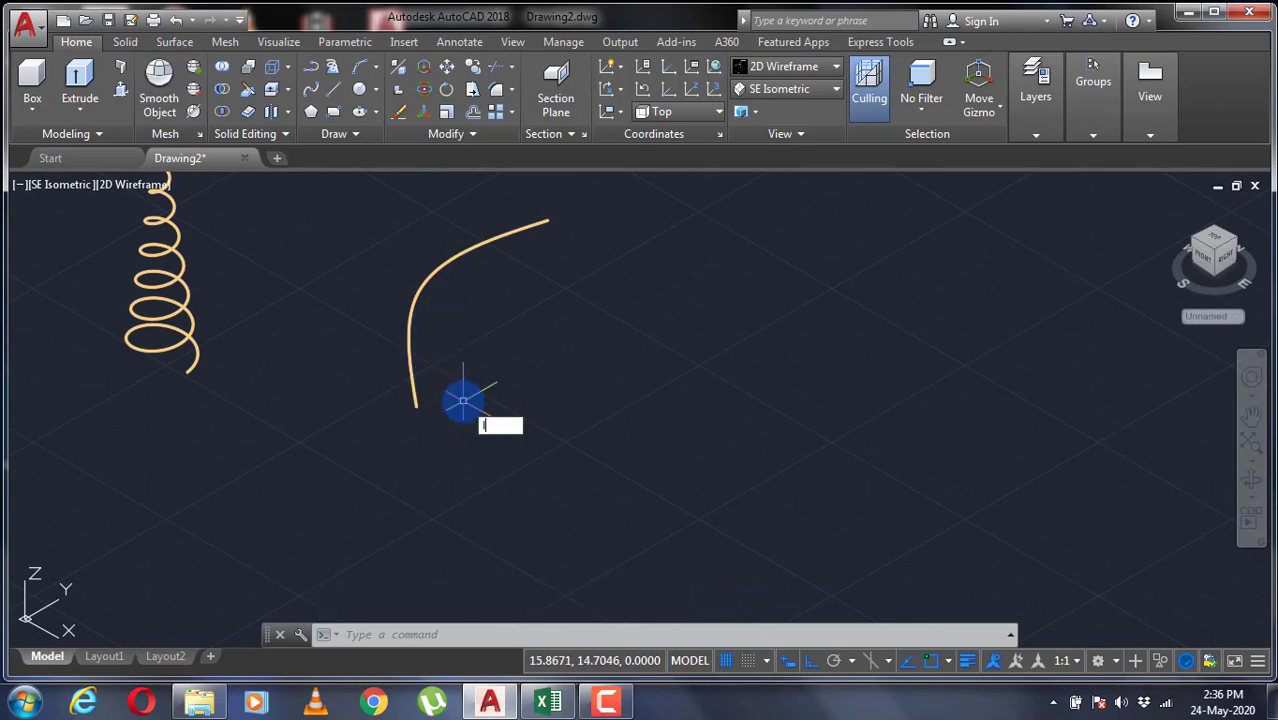
Draw a 0.5-long line starting from the spline's lower endpoint
key("Return")
middle_click_drag(400, 419, 402, 417, "shift")
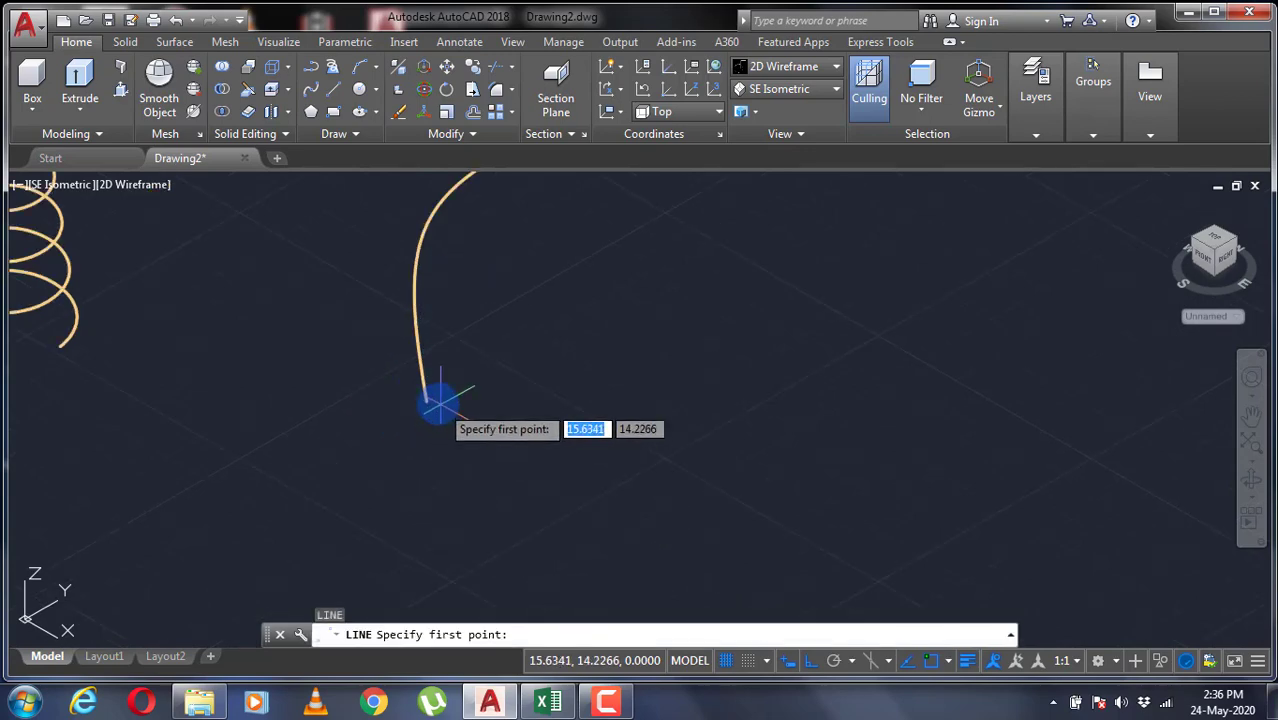
left_click(426, 400)
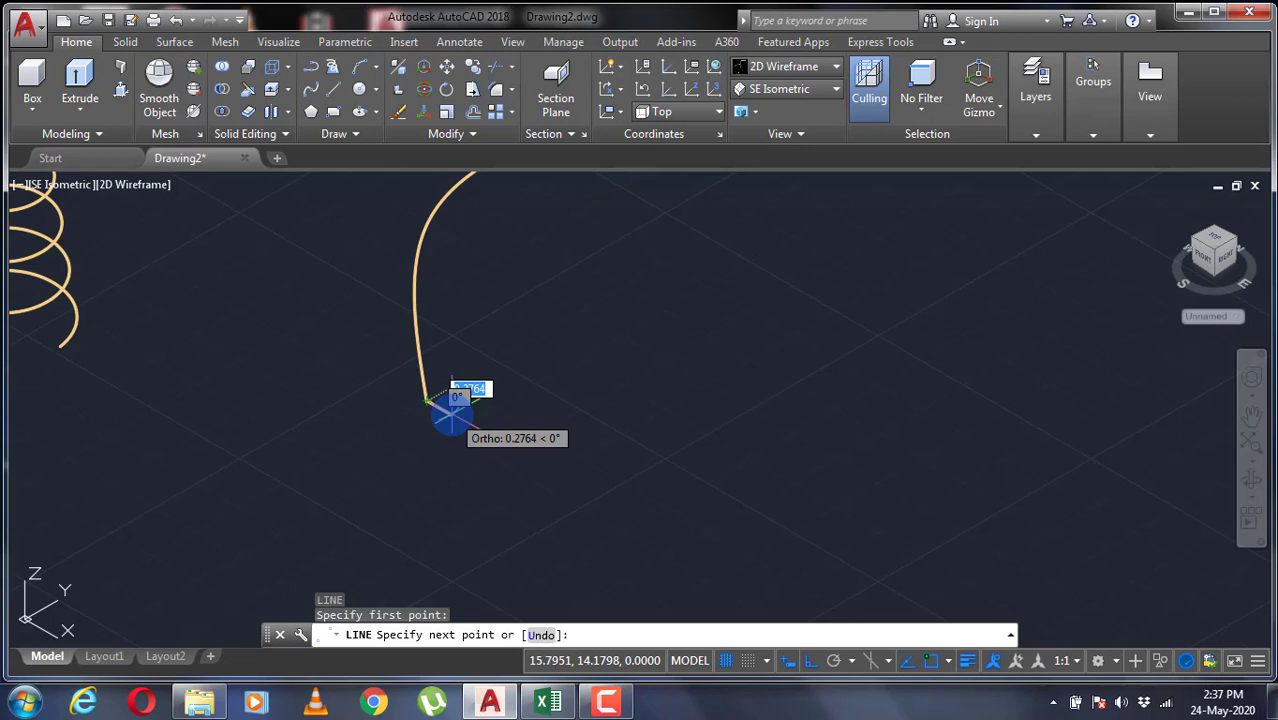
type("0.")
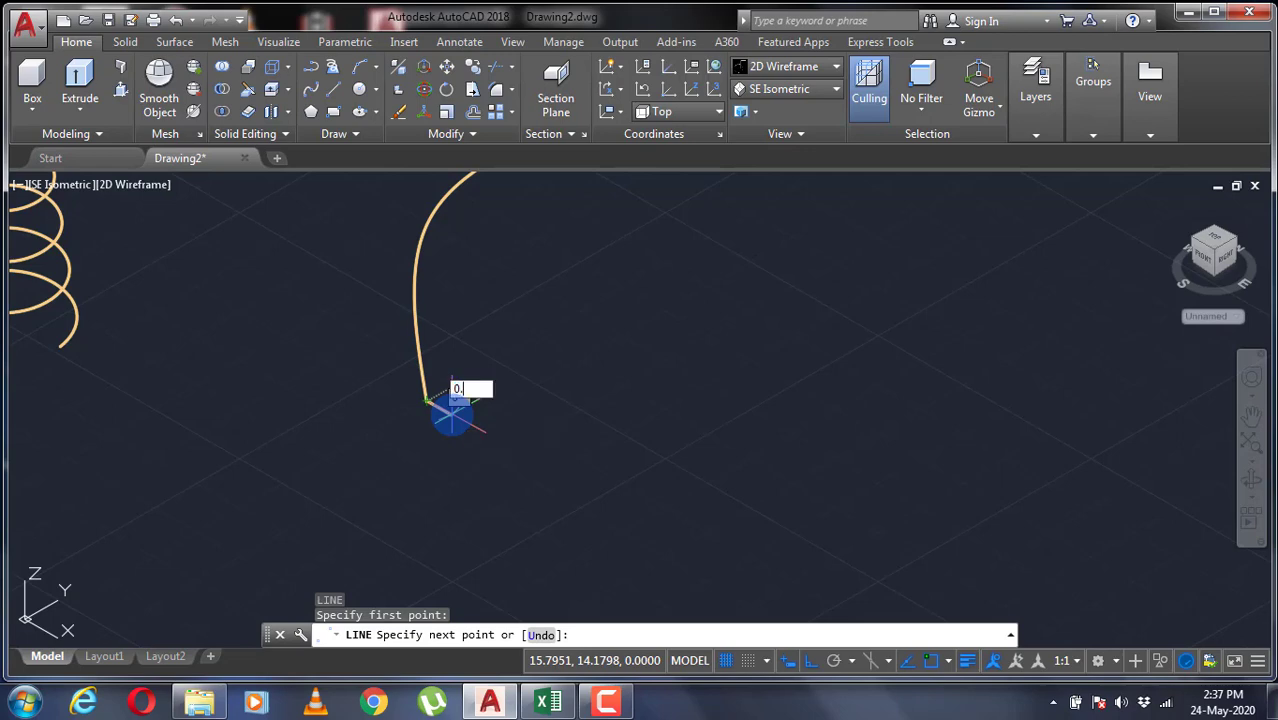
type("5")
key("Return")
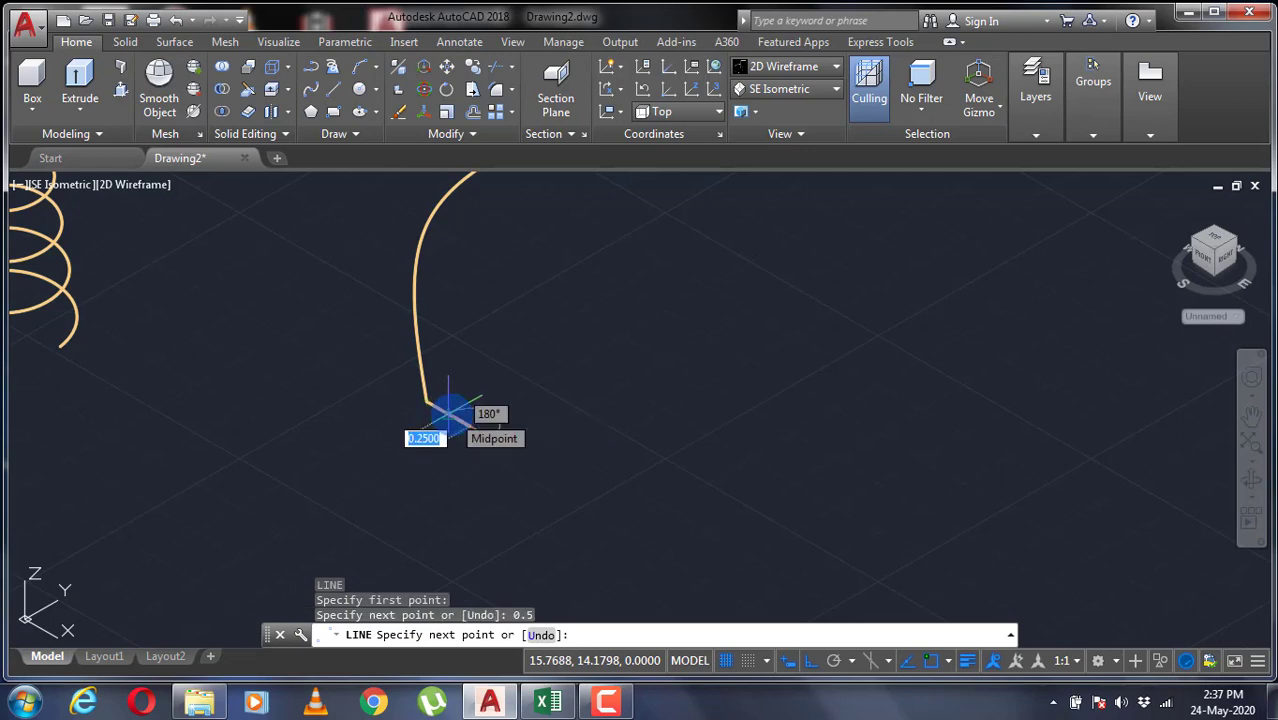
key("Return")
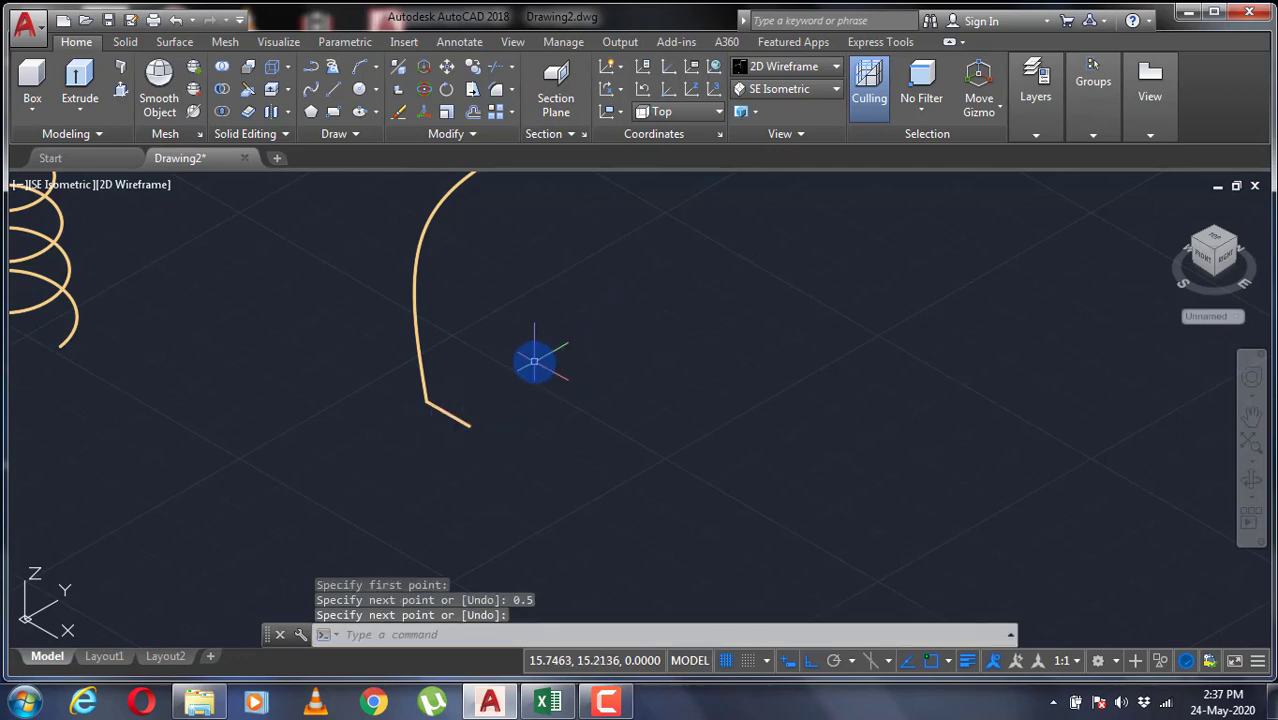
scroll(535, 362, "down", 2)
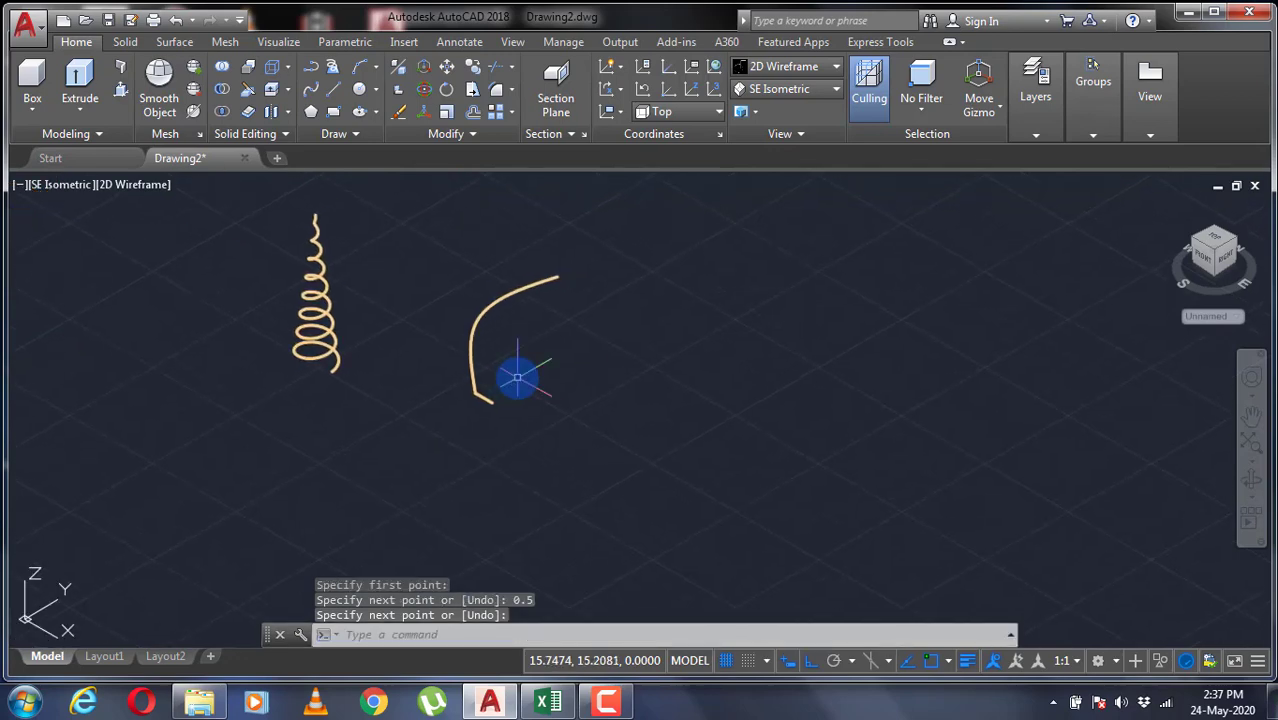
Sweep the short line along the spline path to form a curved ribbon surface
type("swee")
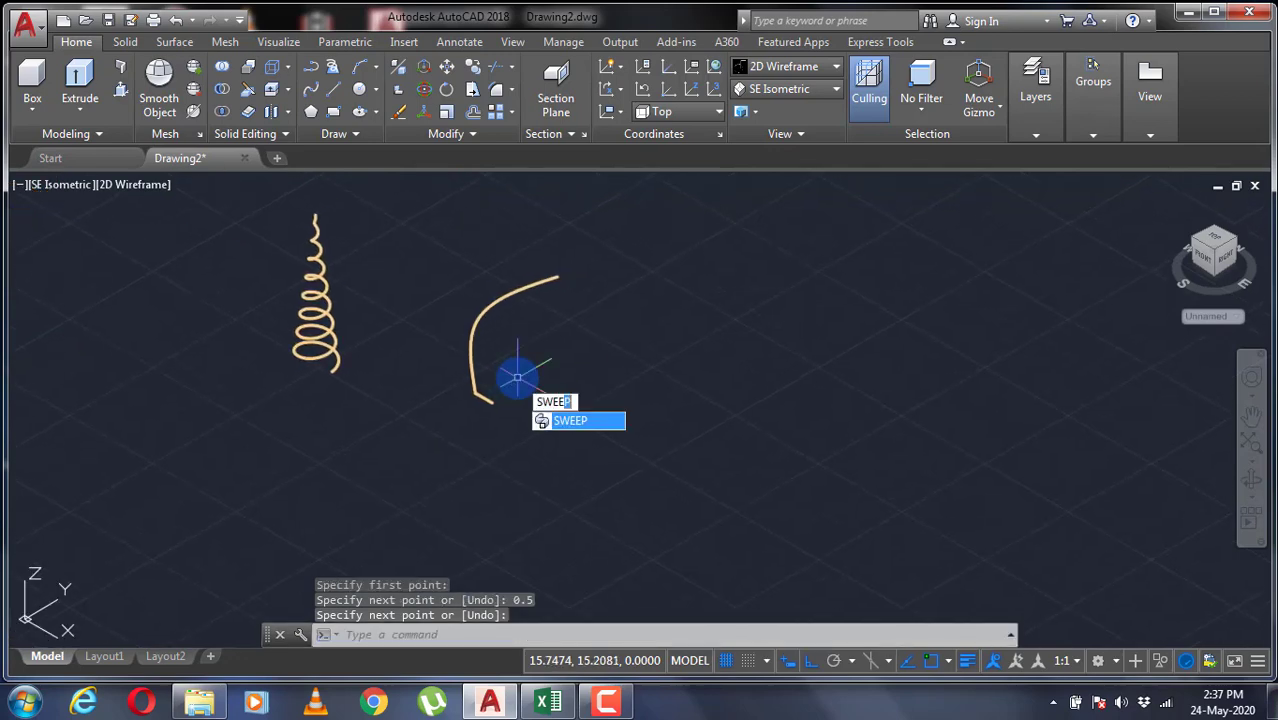
key("Return")
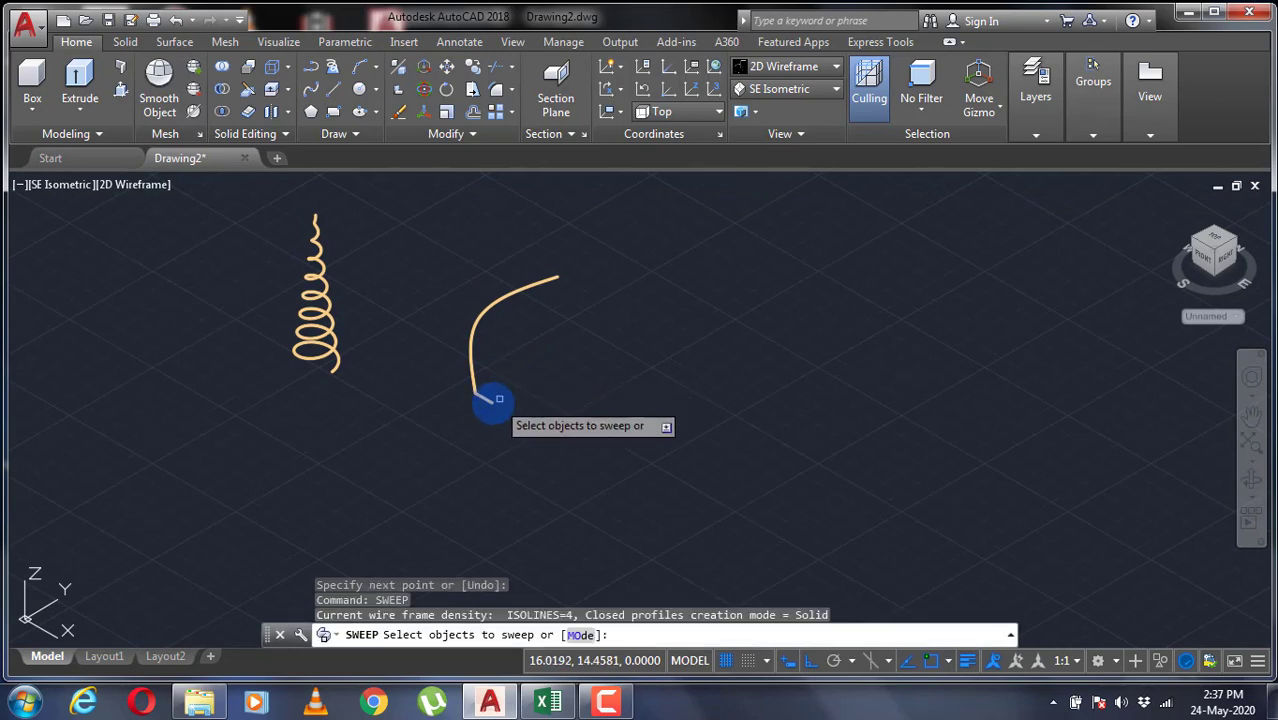
left_click(487, 400)
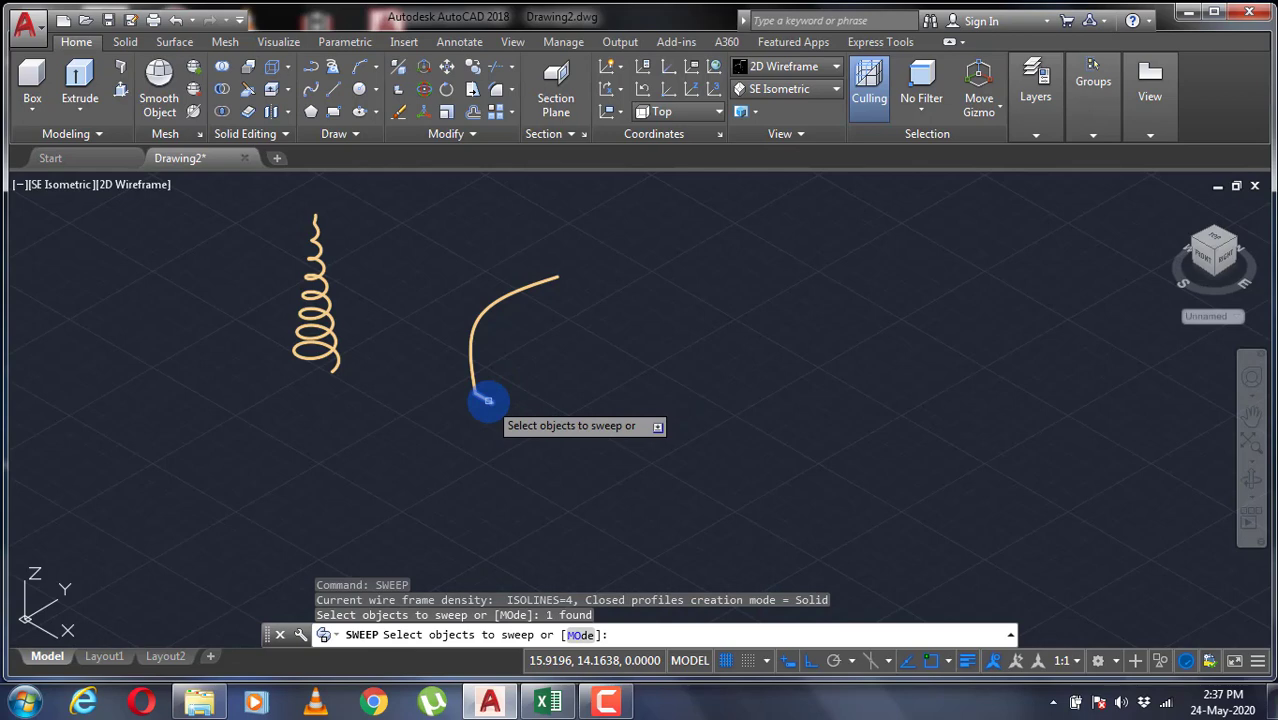
key("Return")
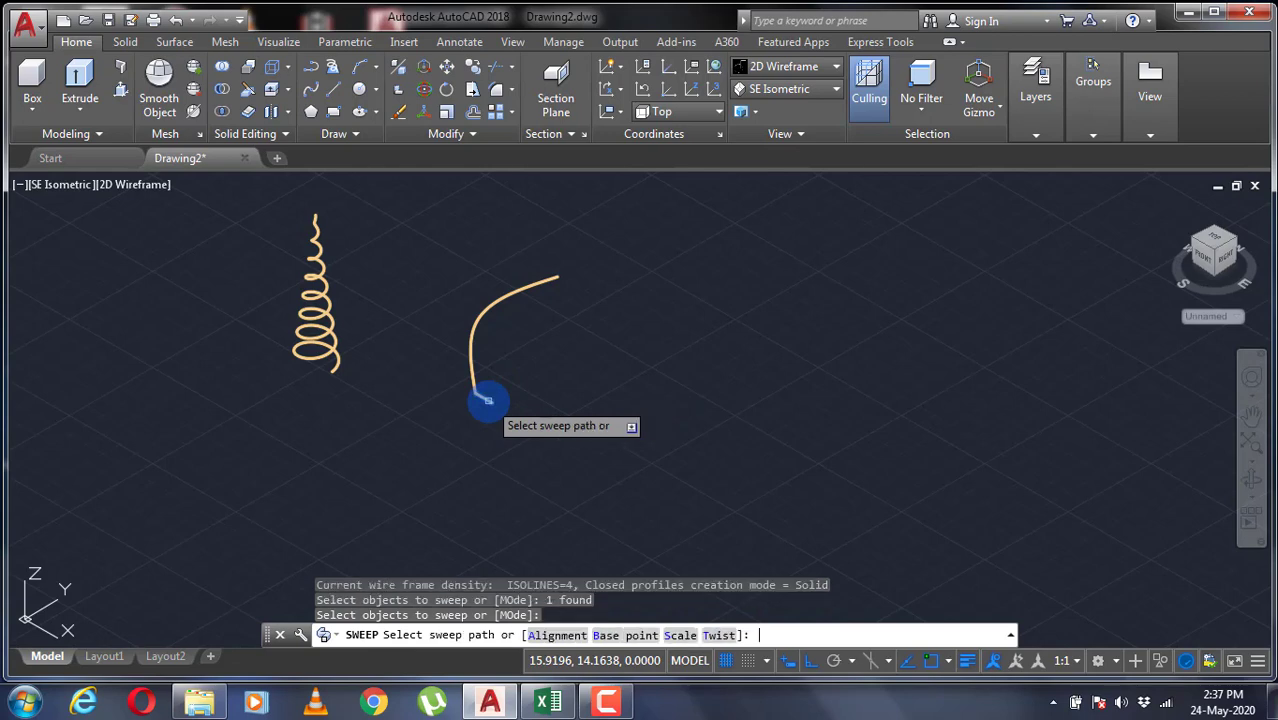
left_click(472, 332)
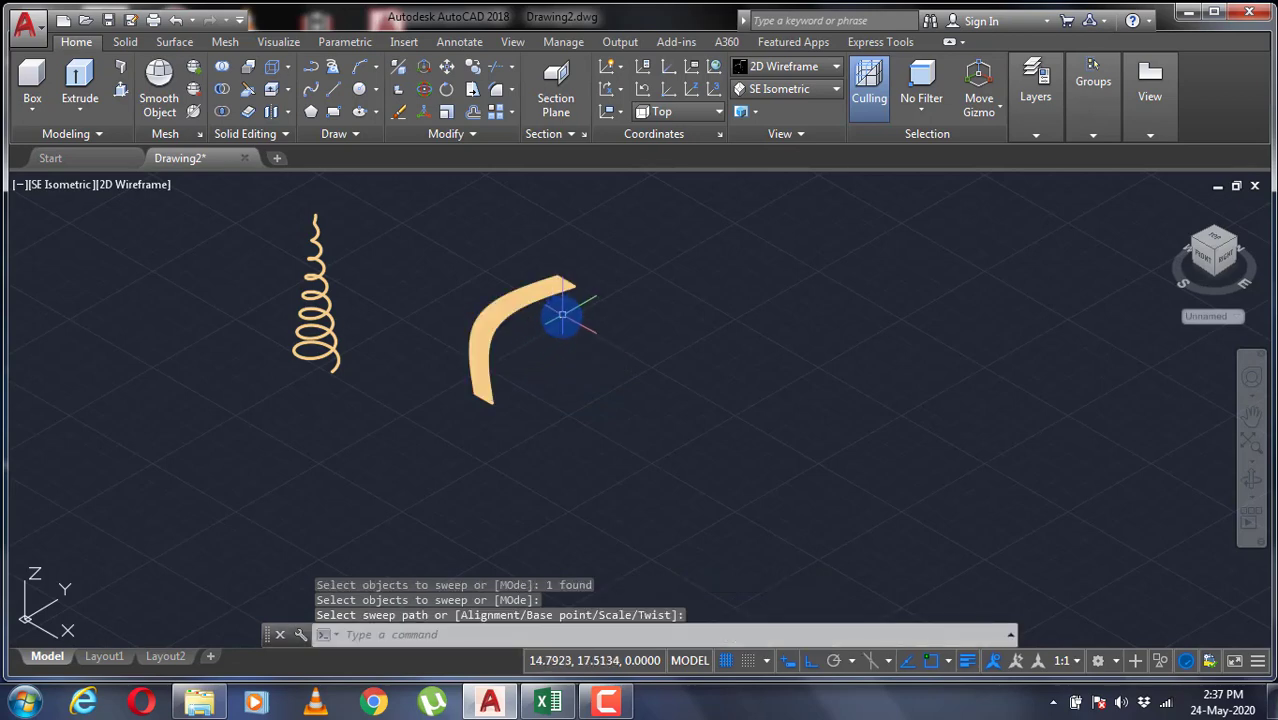
scroll(496, 338, "up", 5)
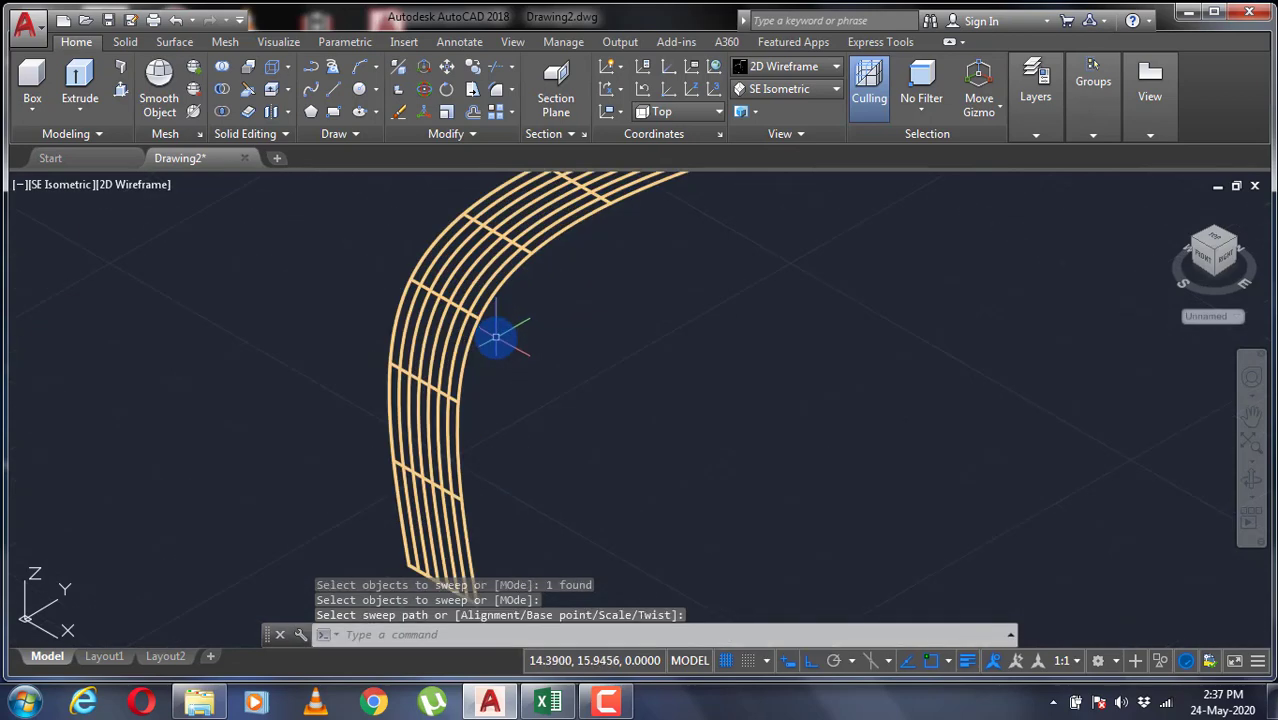
scroll(496, 338, "down", 2)
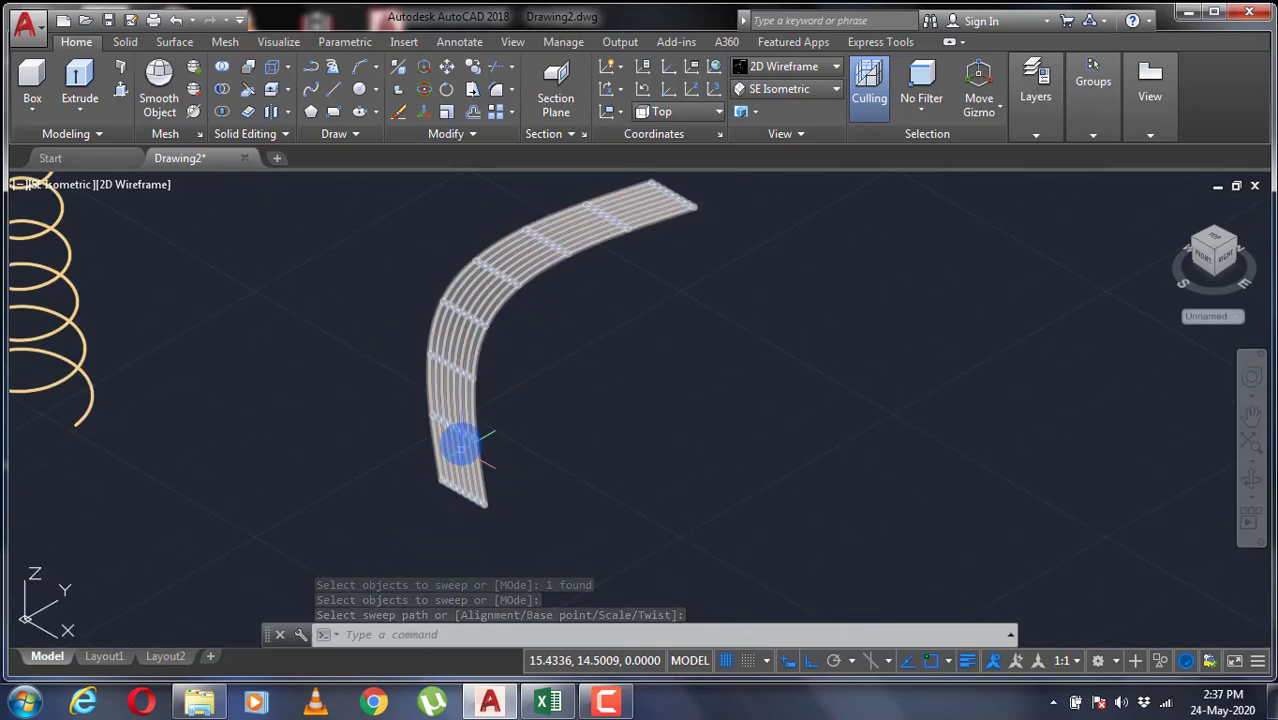
Set the swept surface's Twist along path to 360 and orbit to view the spiral
left_click(466, 322)
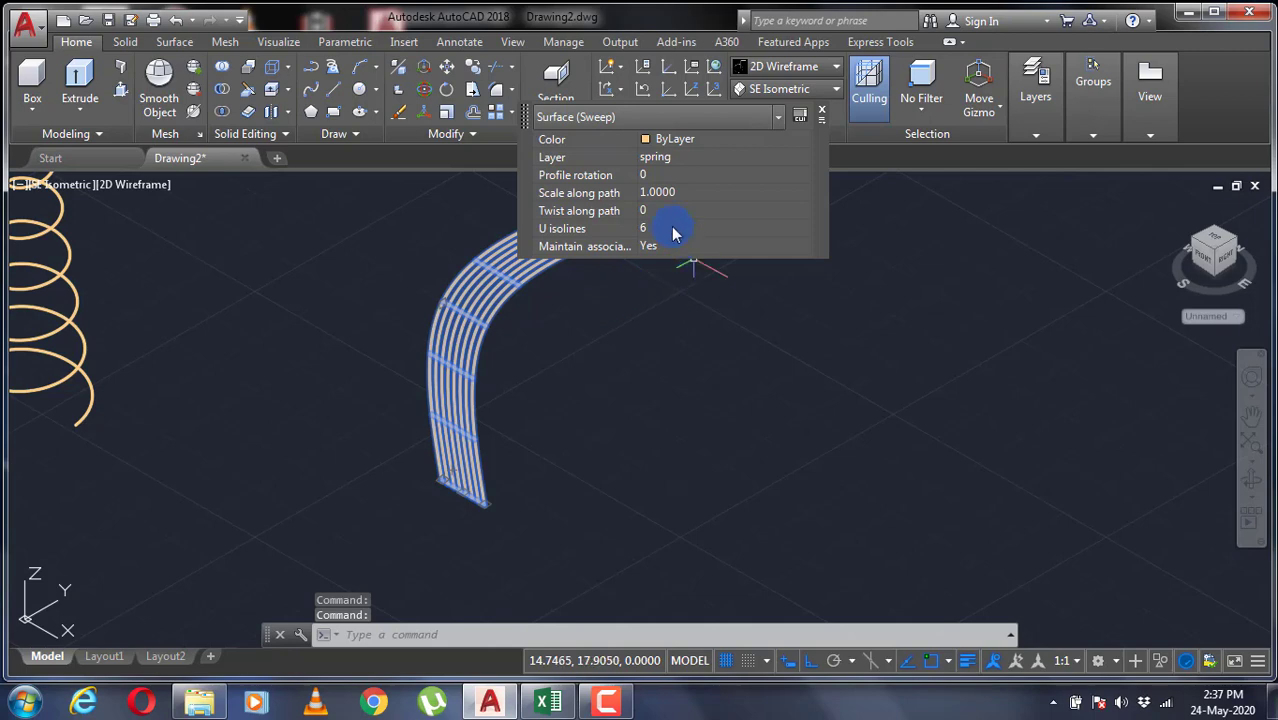
left_click(658, 212)
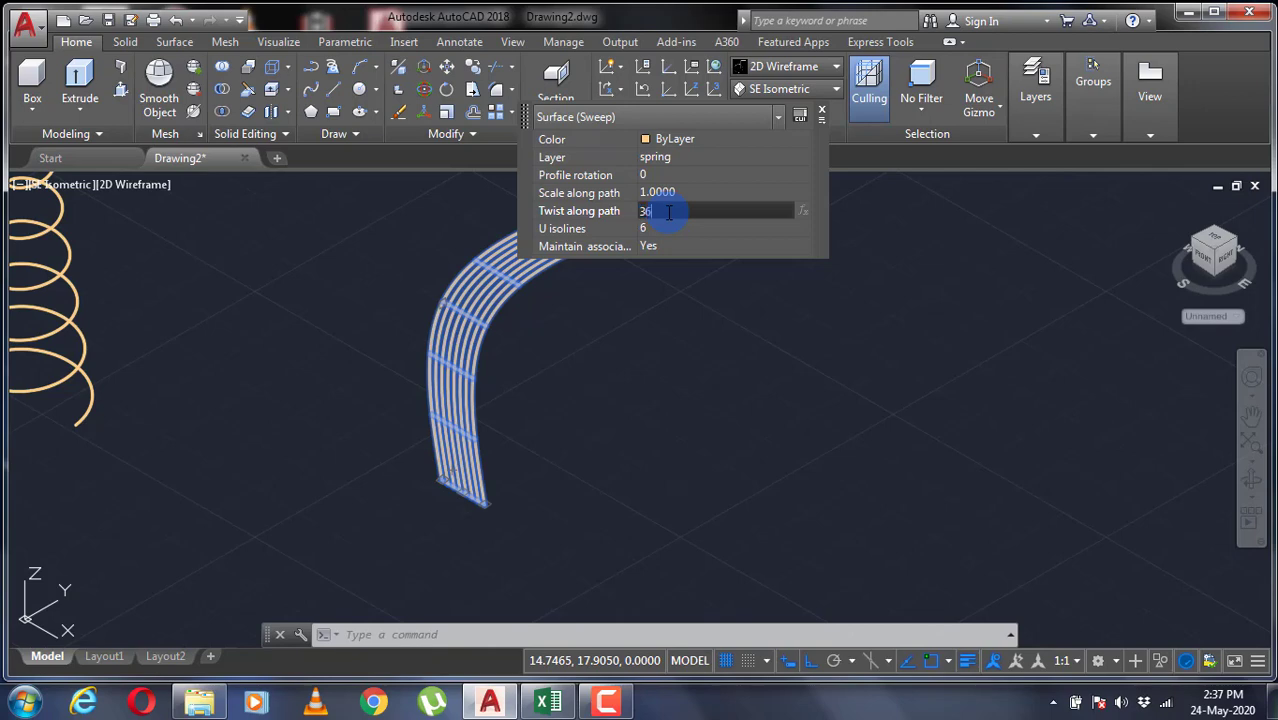
key("Return")
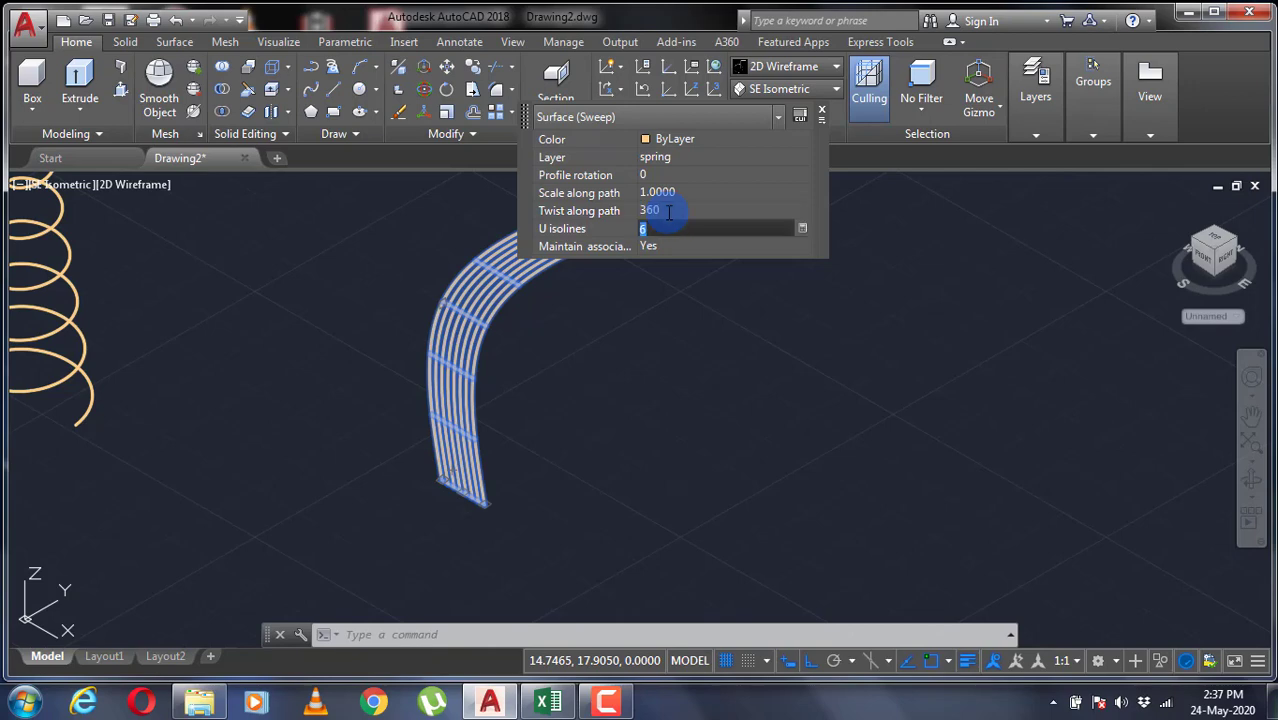
left_click(641, 372)
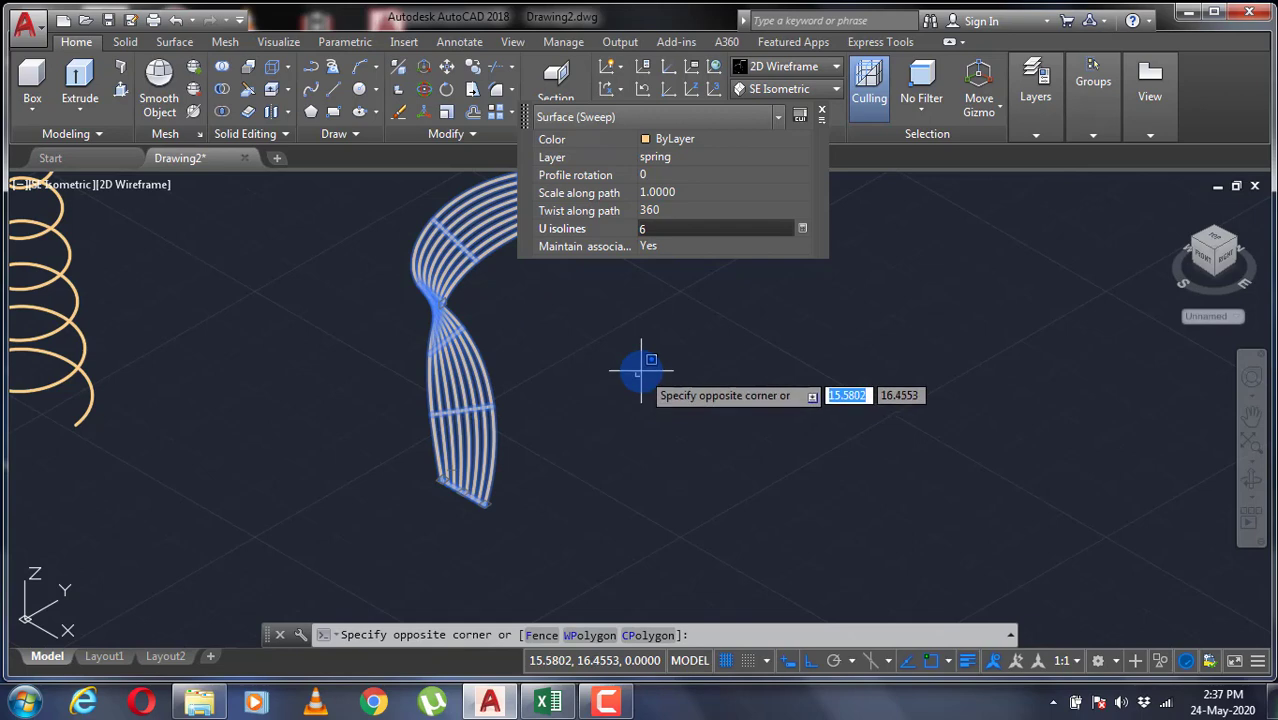
left_click(642, 368)
left_click(688, 366)
left_click(757, 220)
left_click(820, 116)
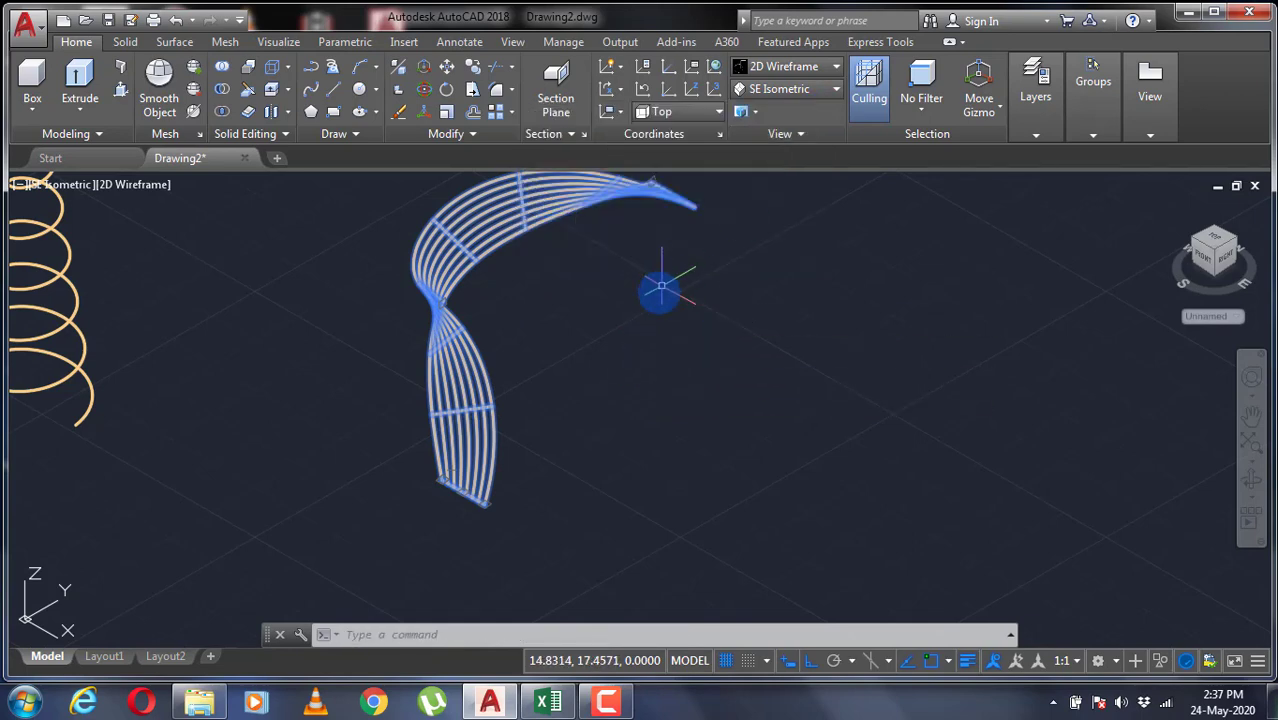
middle_click_drag(665, 288, 652, 351, "shift")
key("Escape")
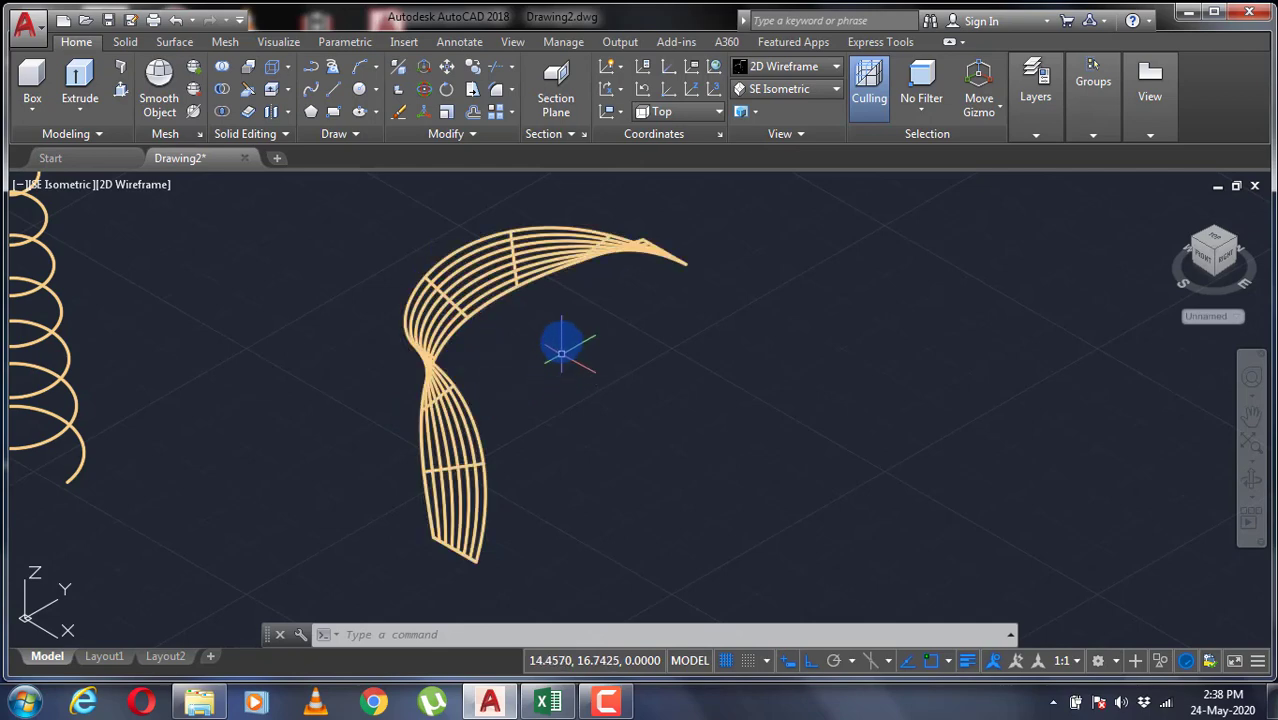
Raise the swept surface's Twist along path from 360 to 1800
left_click(493, 268)
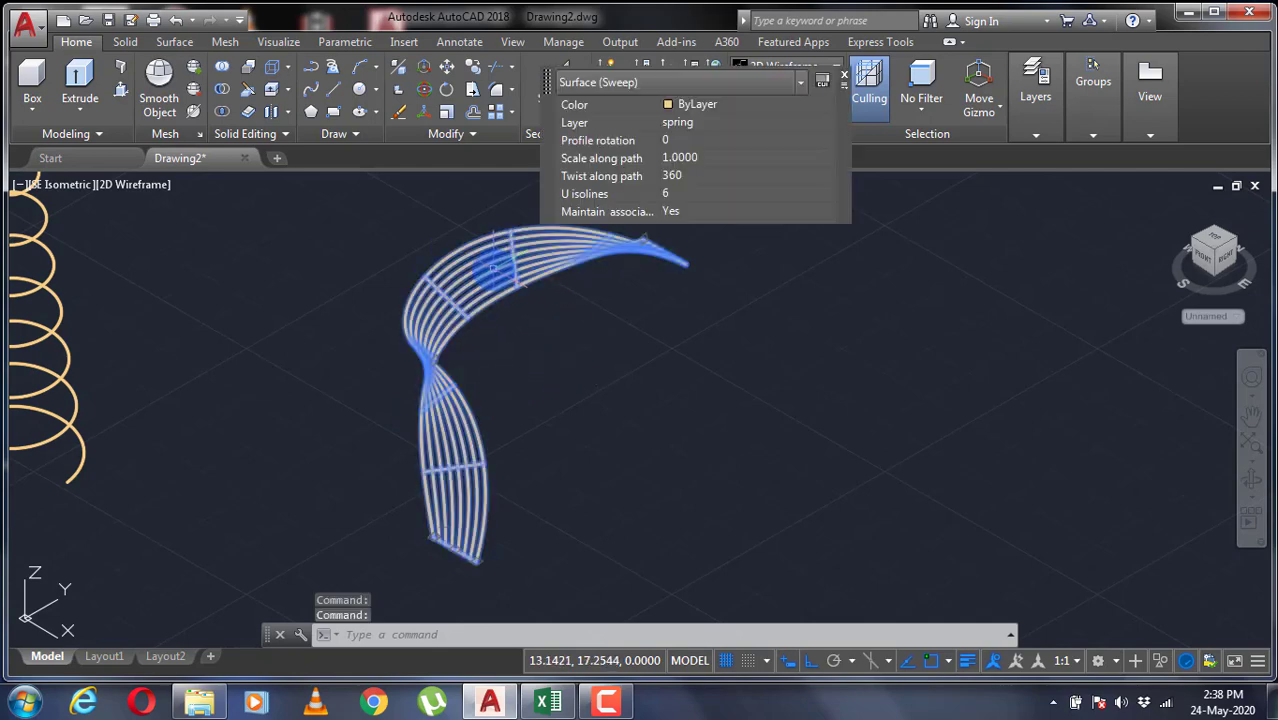
left_click(698, 176)
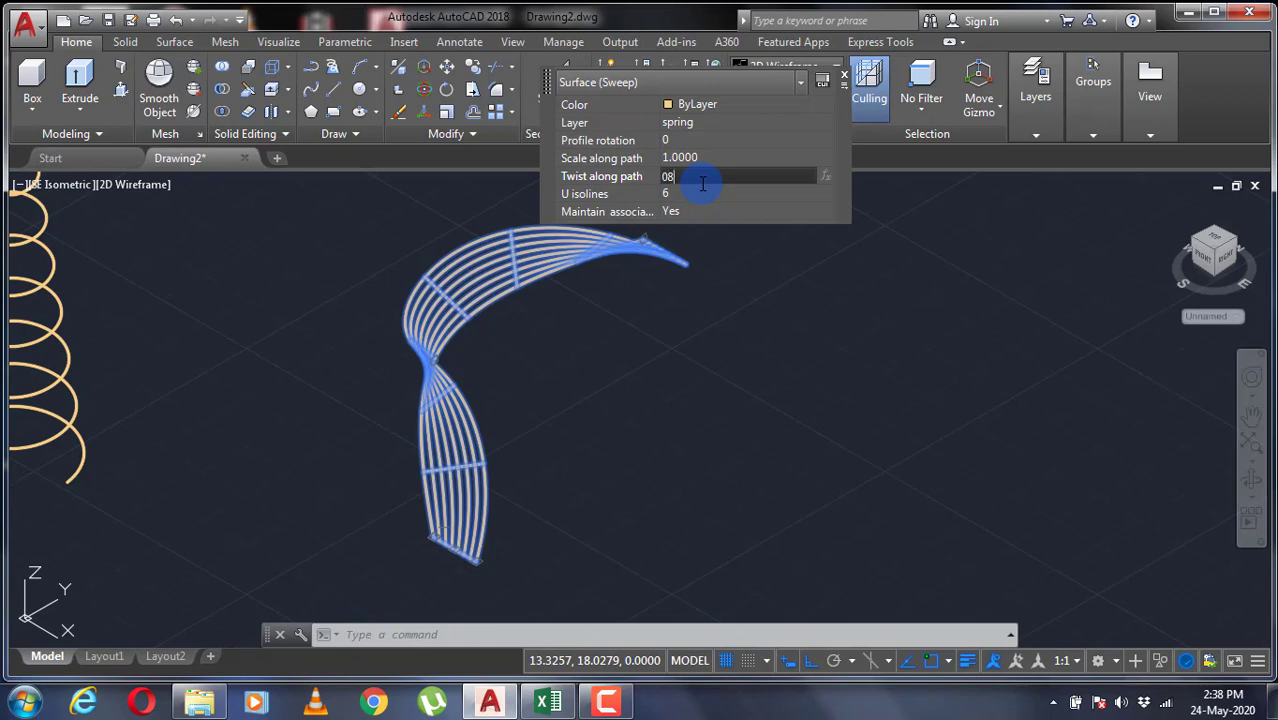
key("Tab")
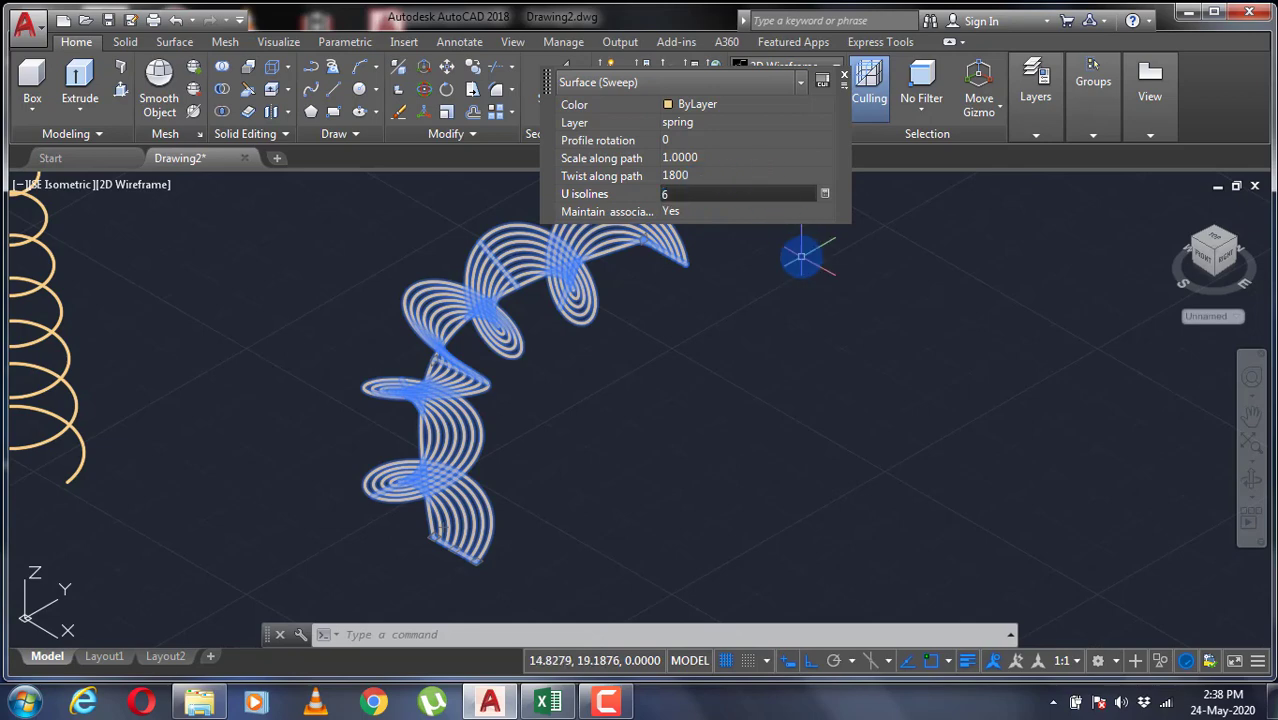
key("Escape")
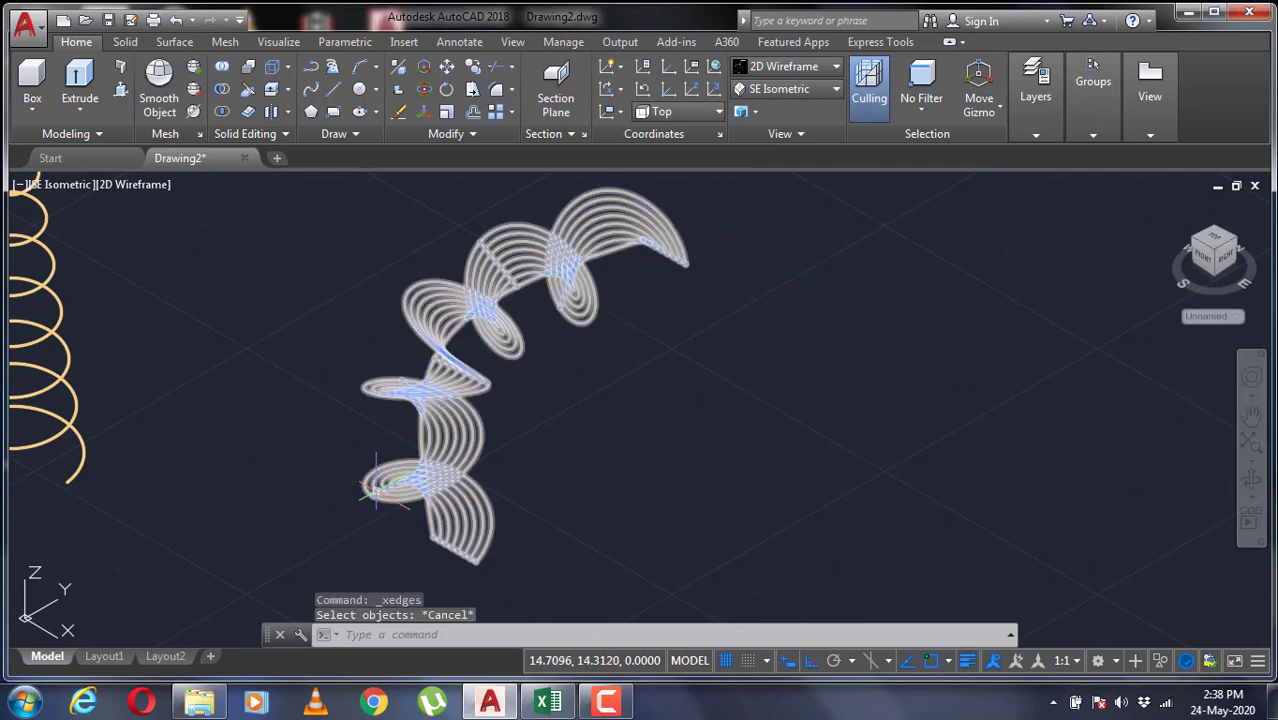
key("Escape")
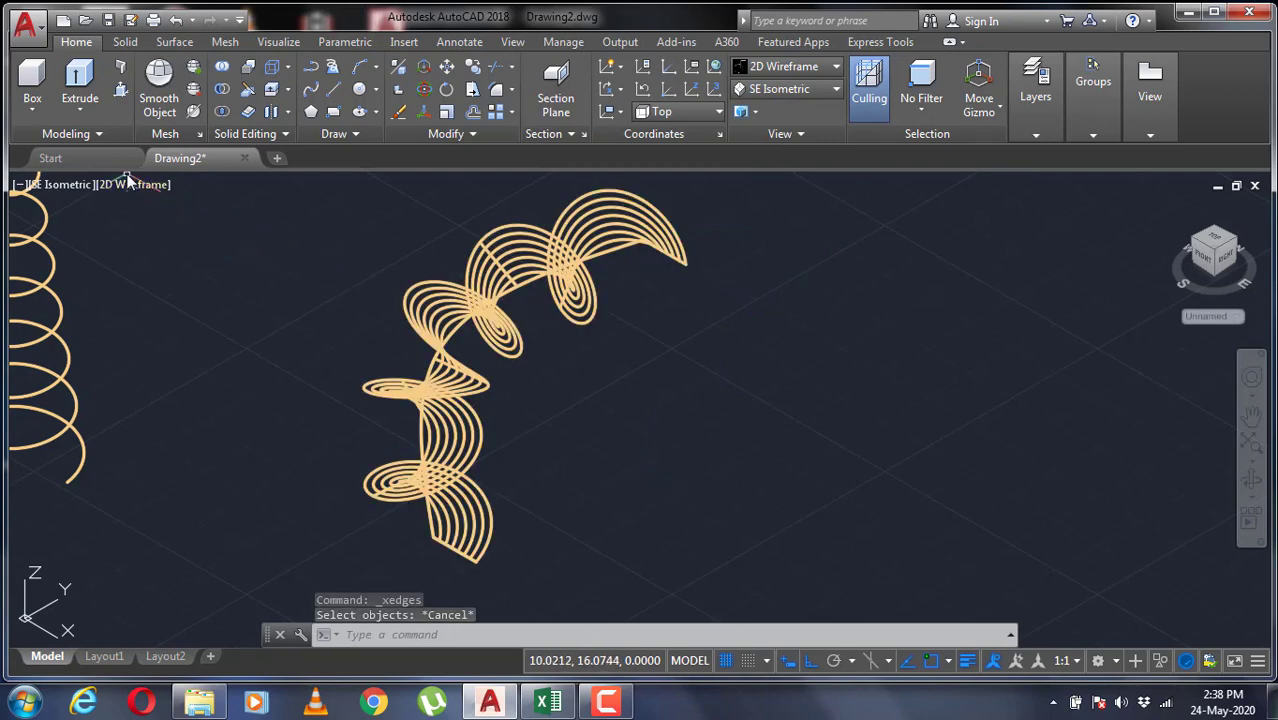
left_click(132, 184)
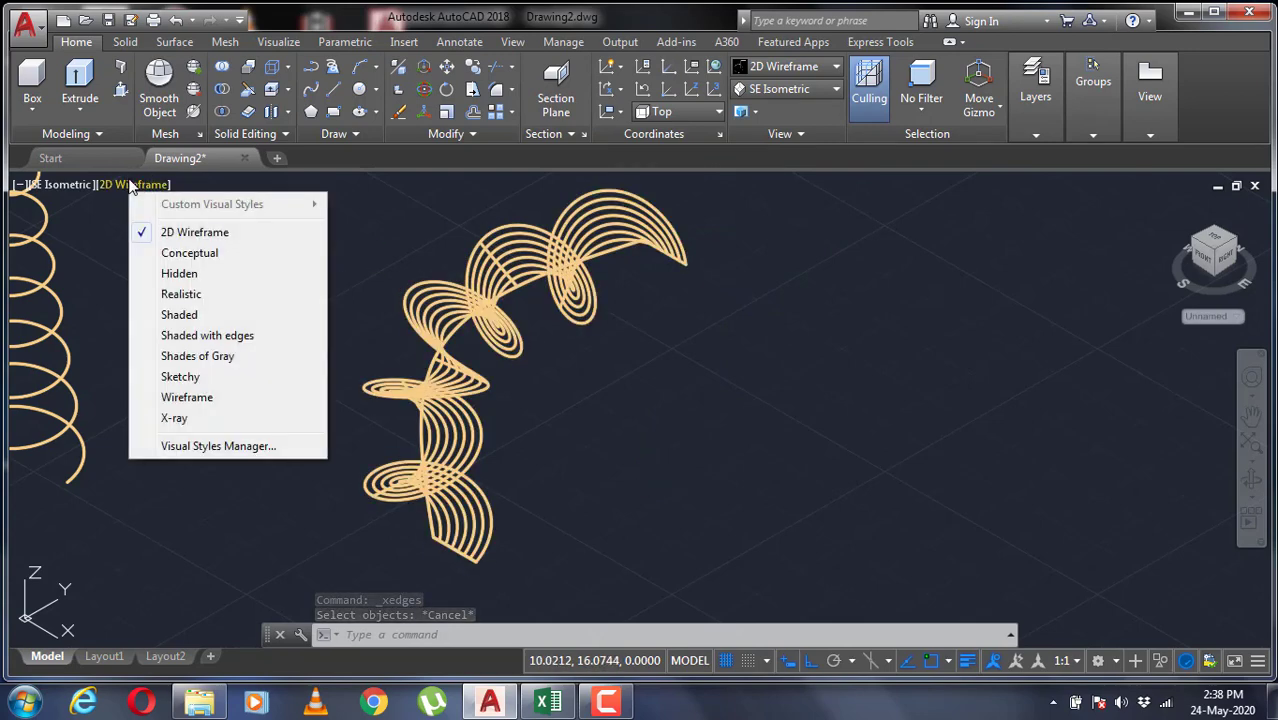
left_click(205, 315)
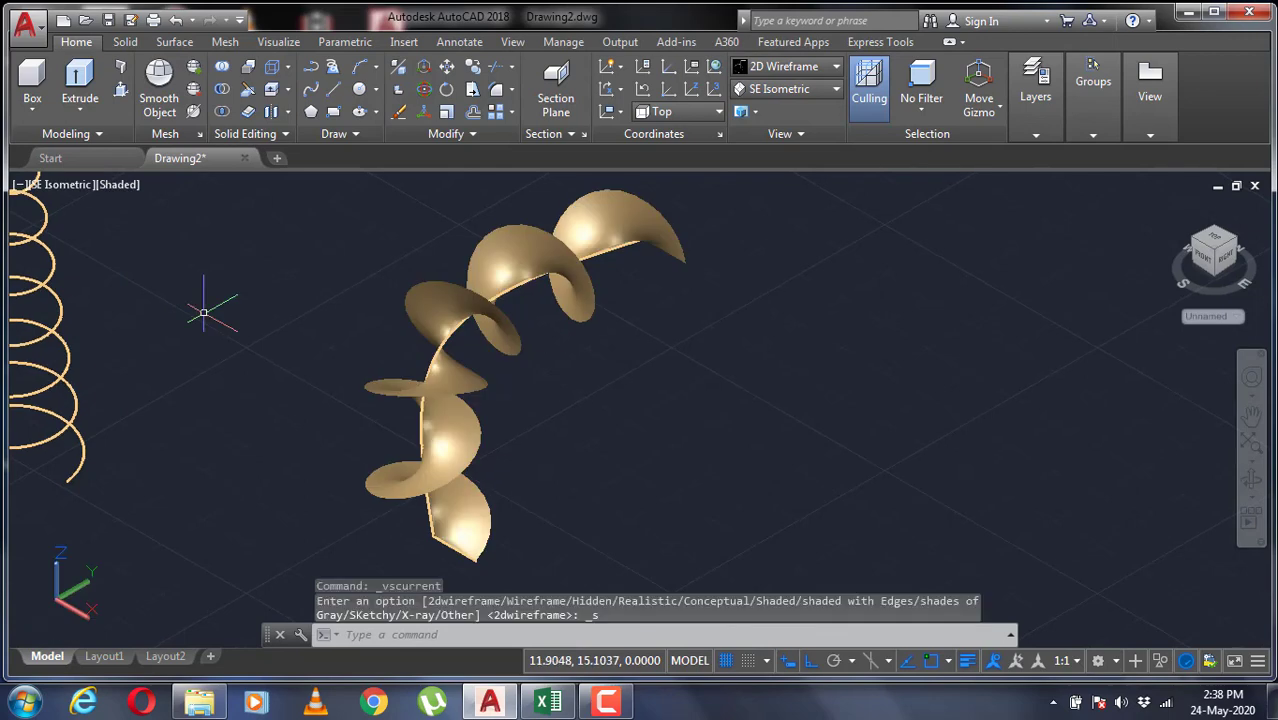
left_click(517, 251)
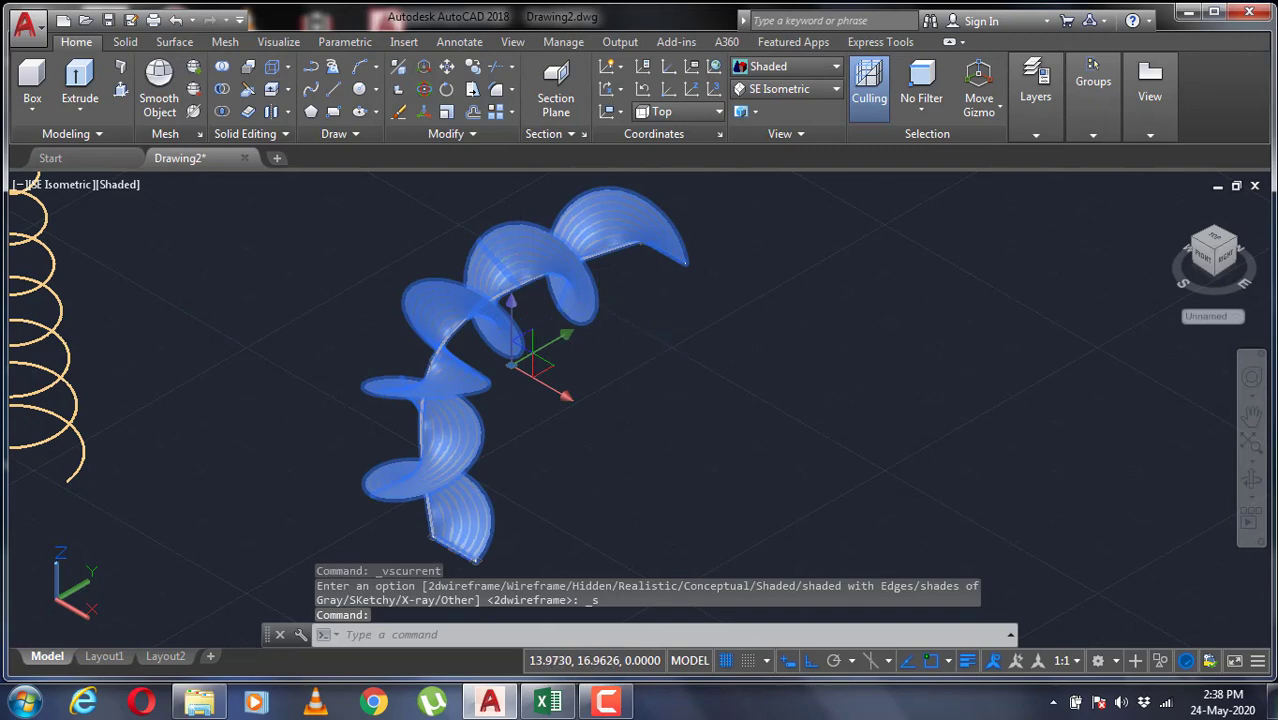
key("Escape")
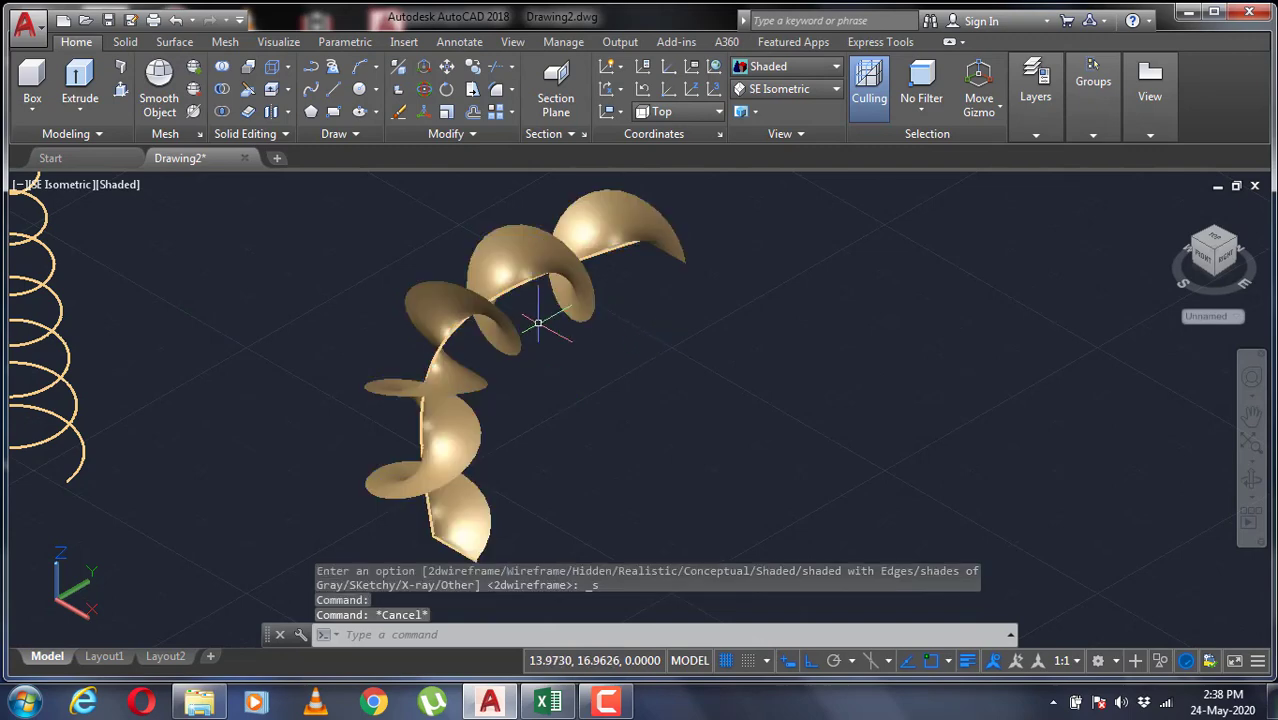
left_click(118, 185)
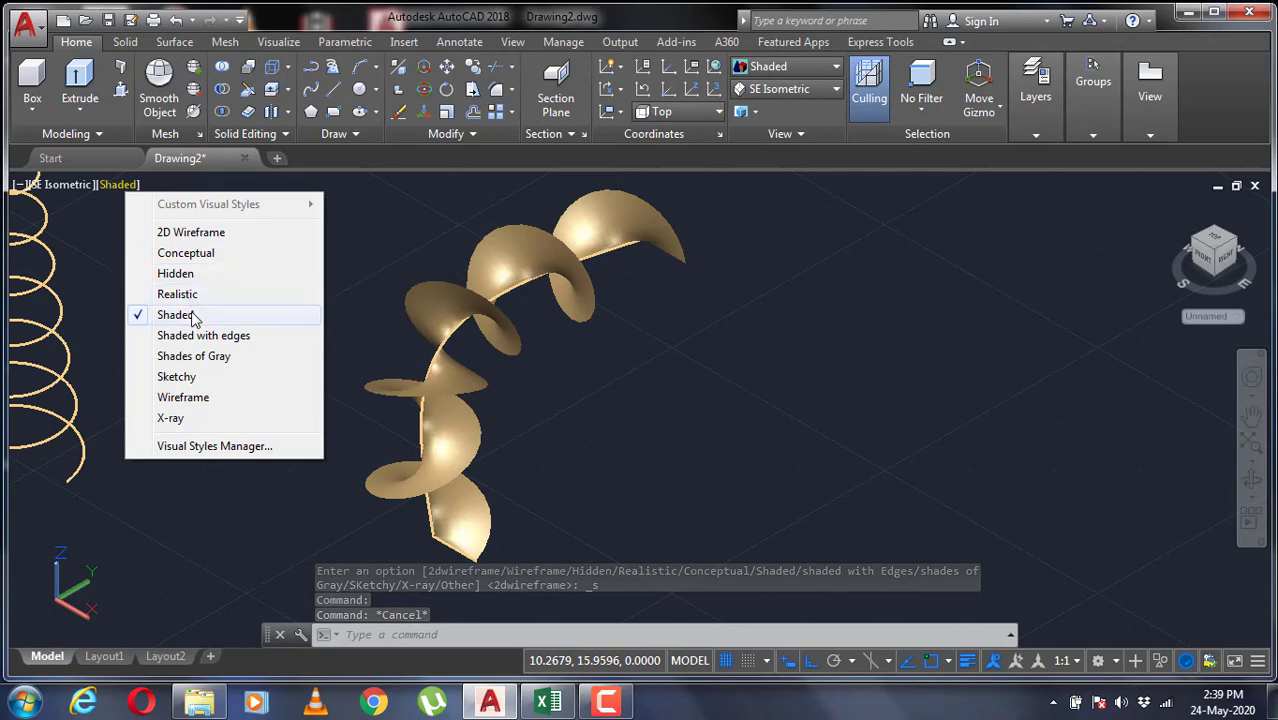
left_click(197, 233)
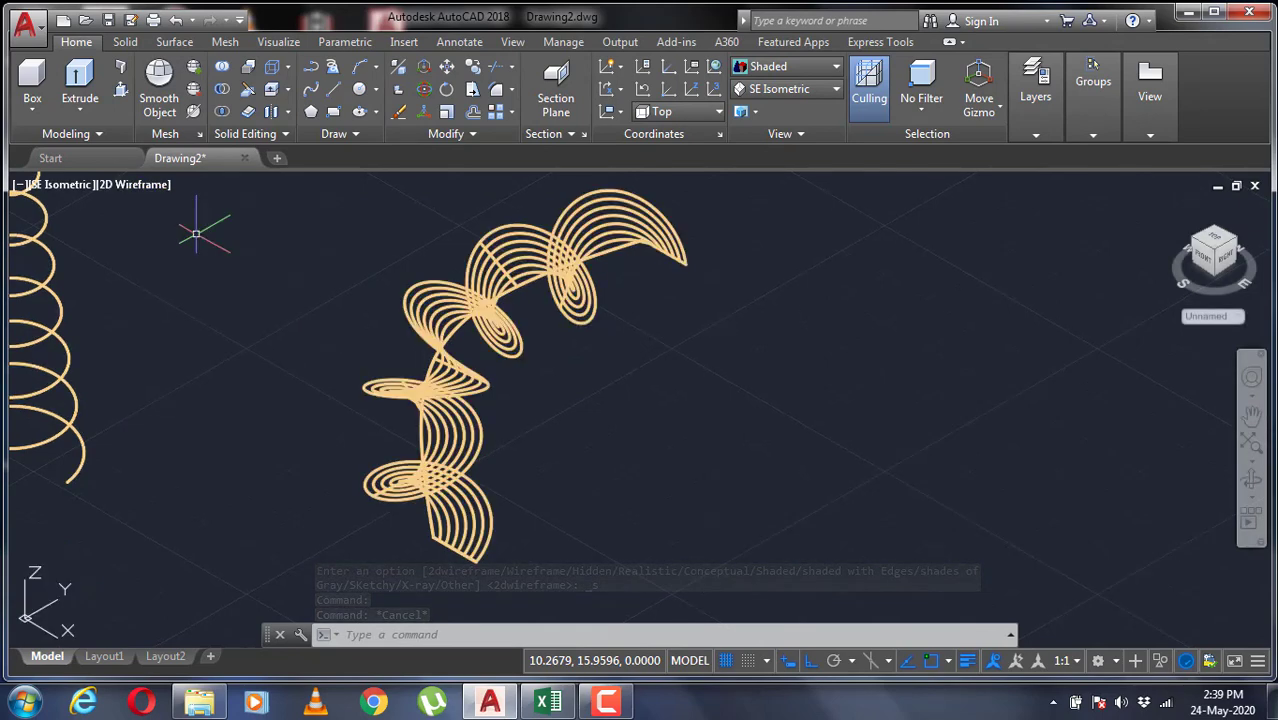
Extract the edges of the twisted sweep surface with Extract Edges
left_click(279, 68)
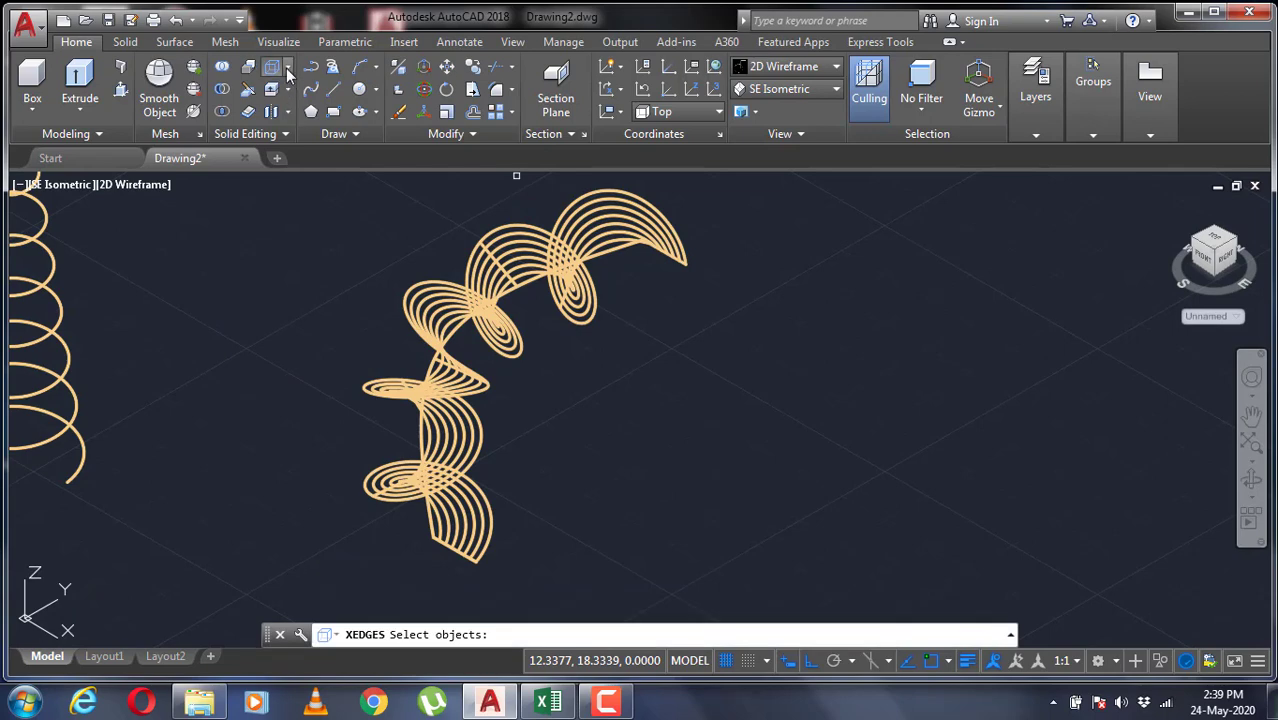
left_click(287, 70)
left_click(322, 94)
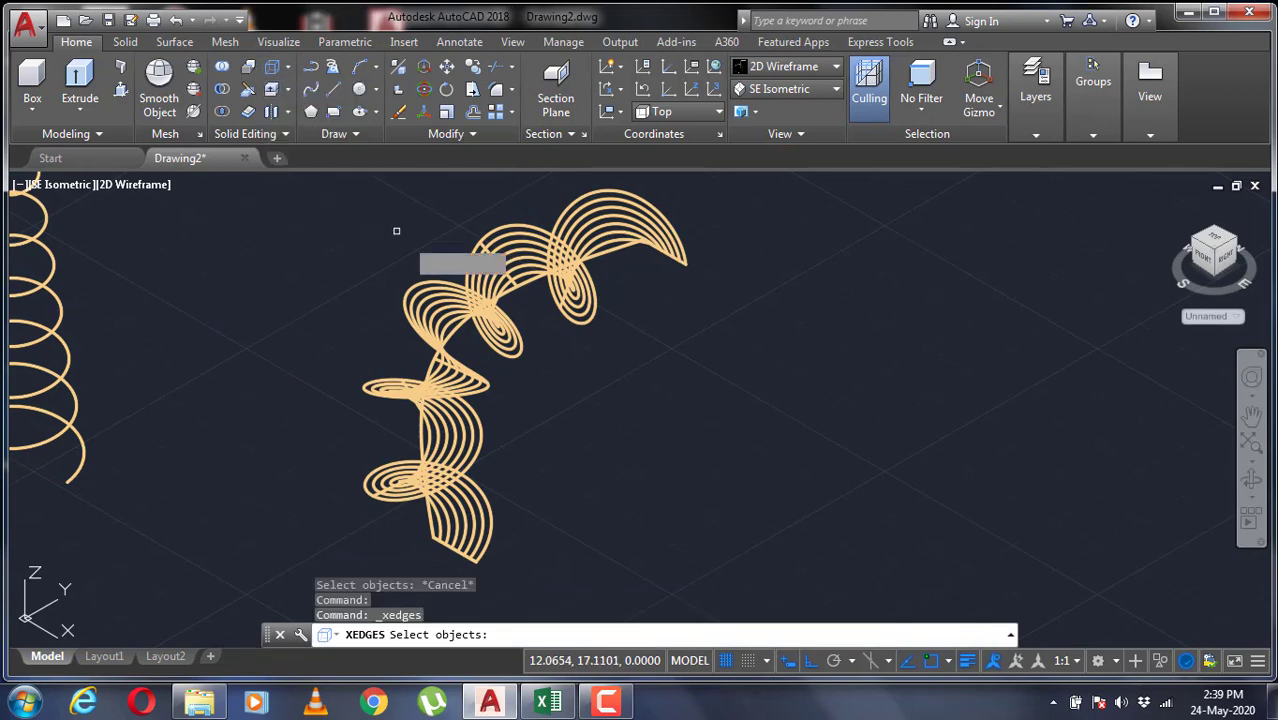
left_click(498, 263)
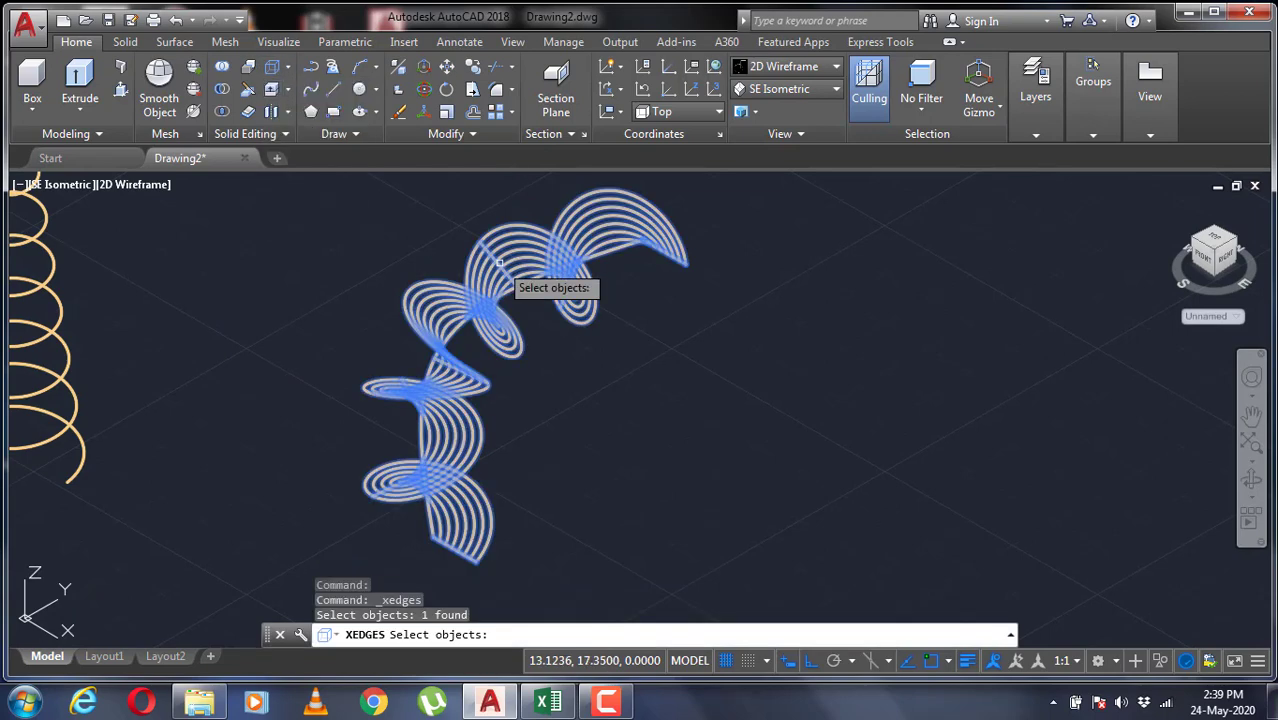
key("Return")
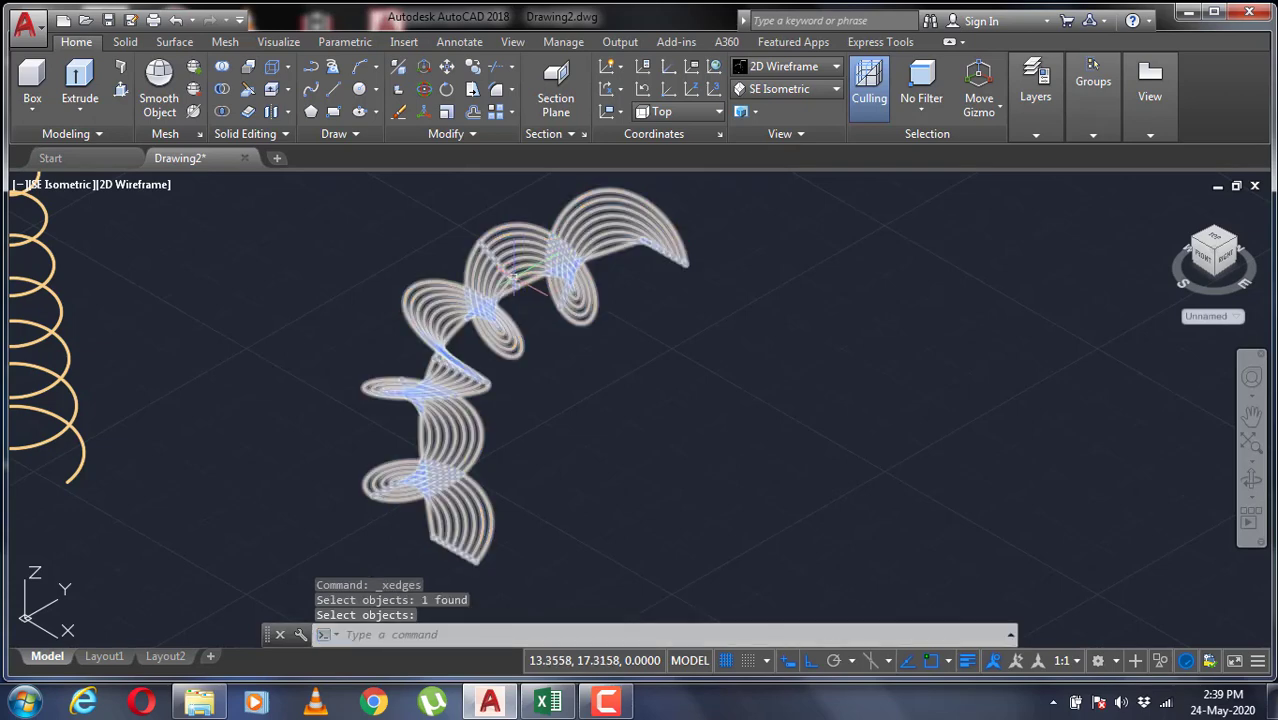
Erase the swept surface, leaving only the extracted helical curves
key("Return")
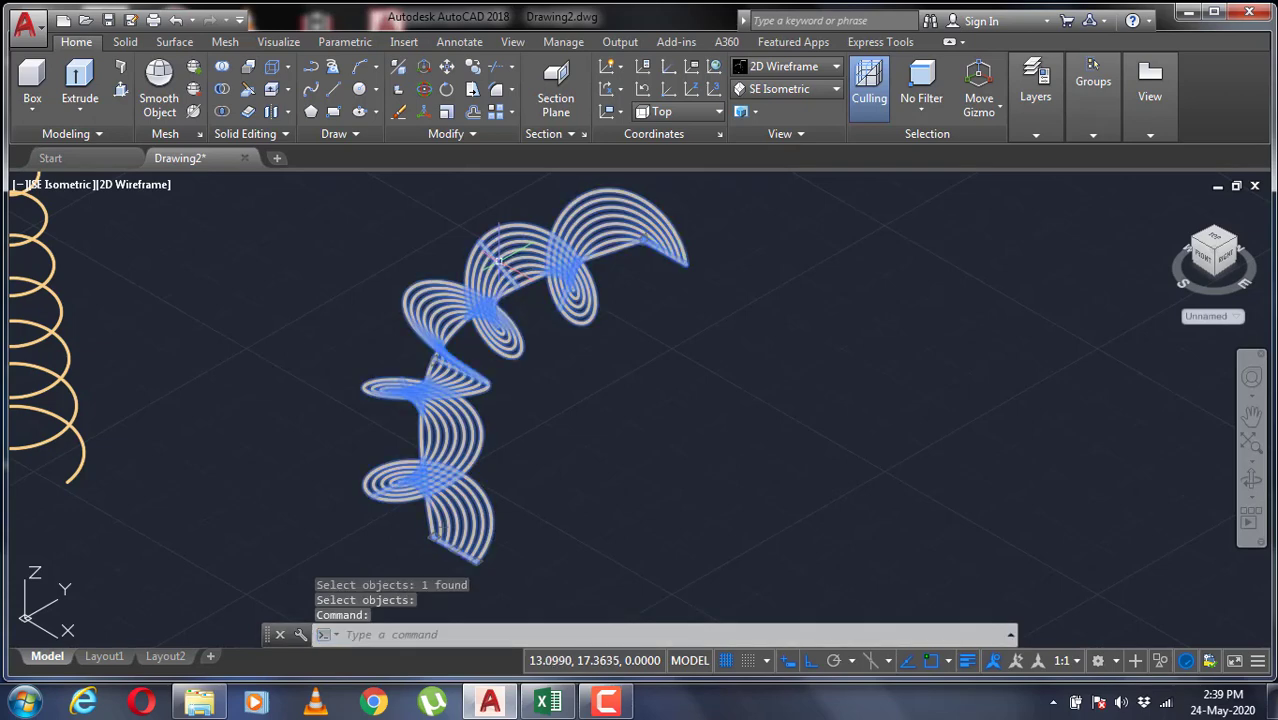
key("Delete")
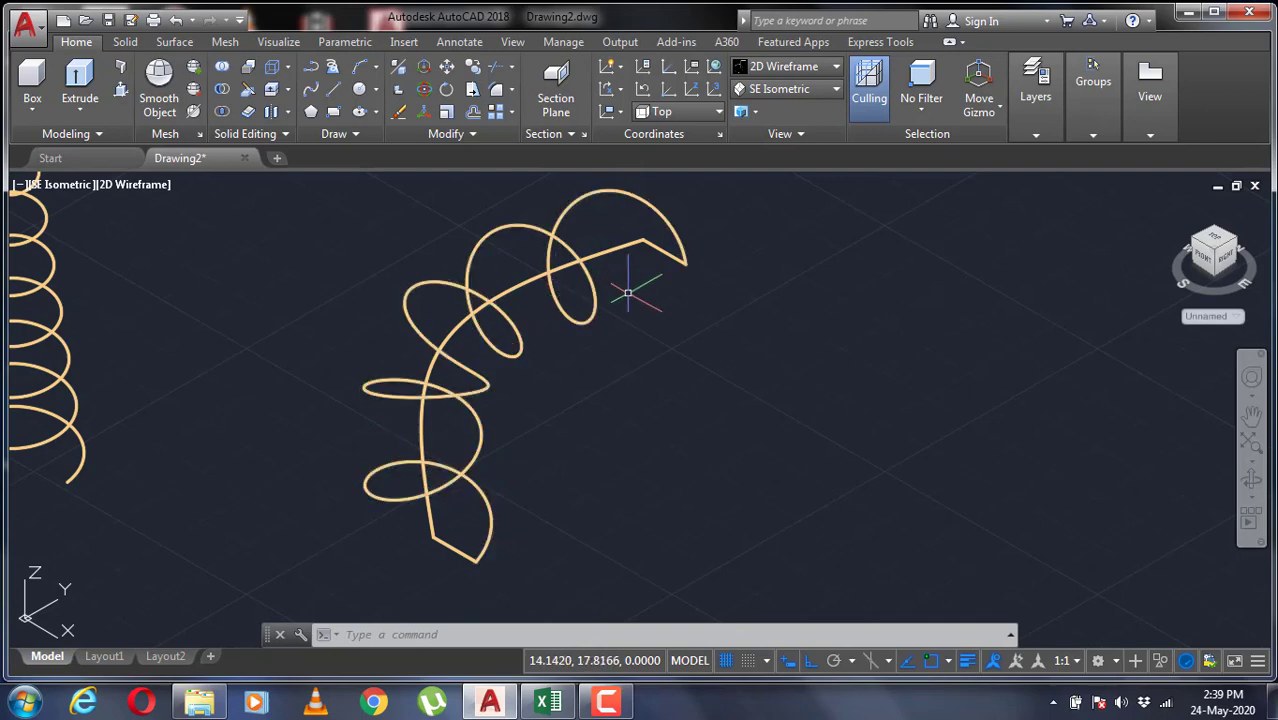
scroll(587, 386, "down", 4)
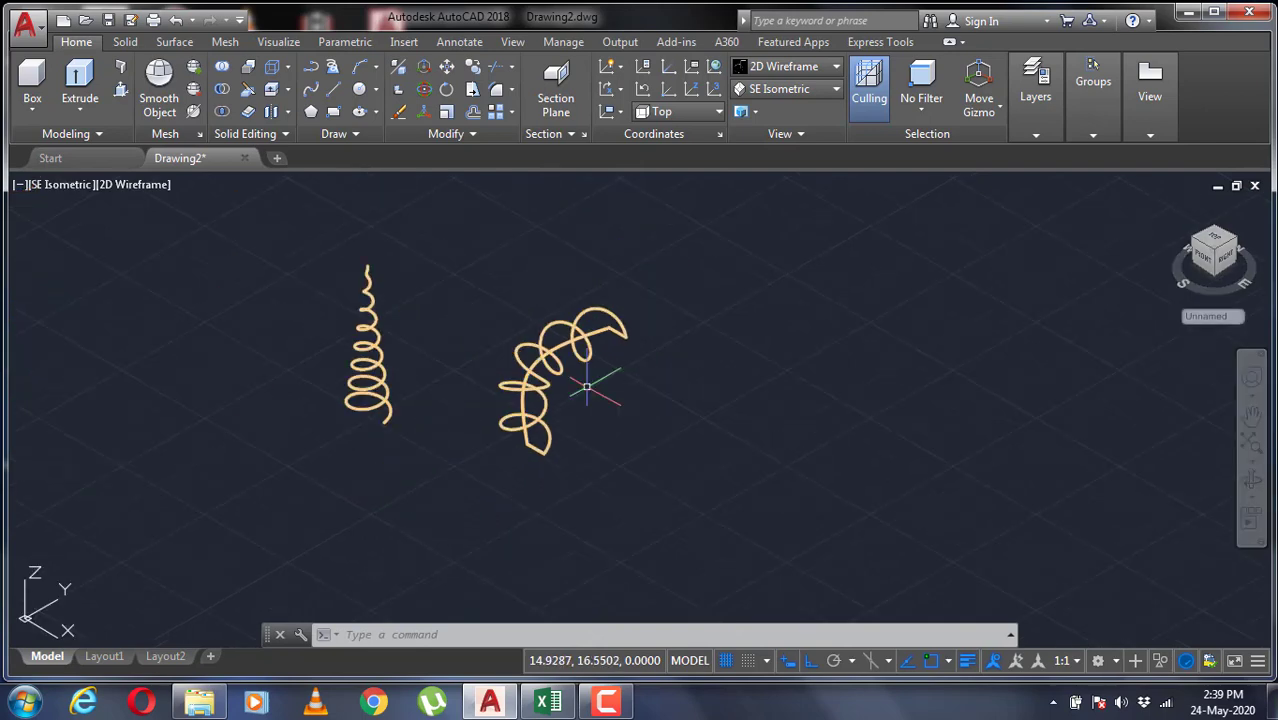
scroll(587, 386, "up", 2)
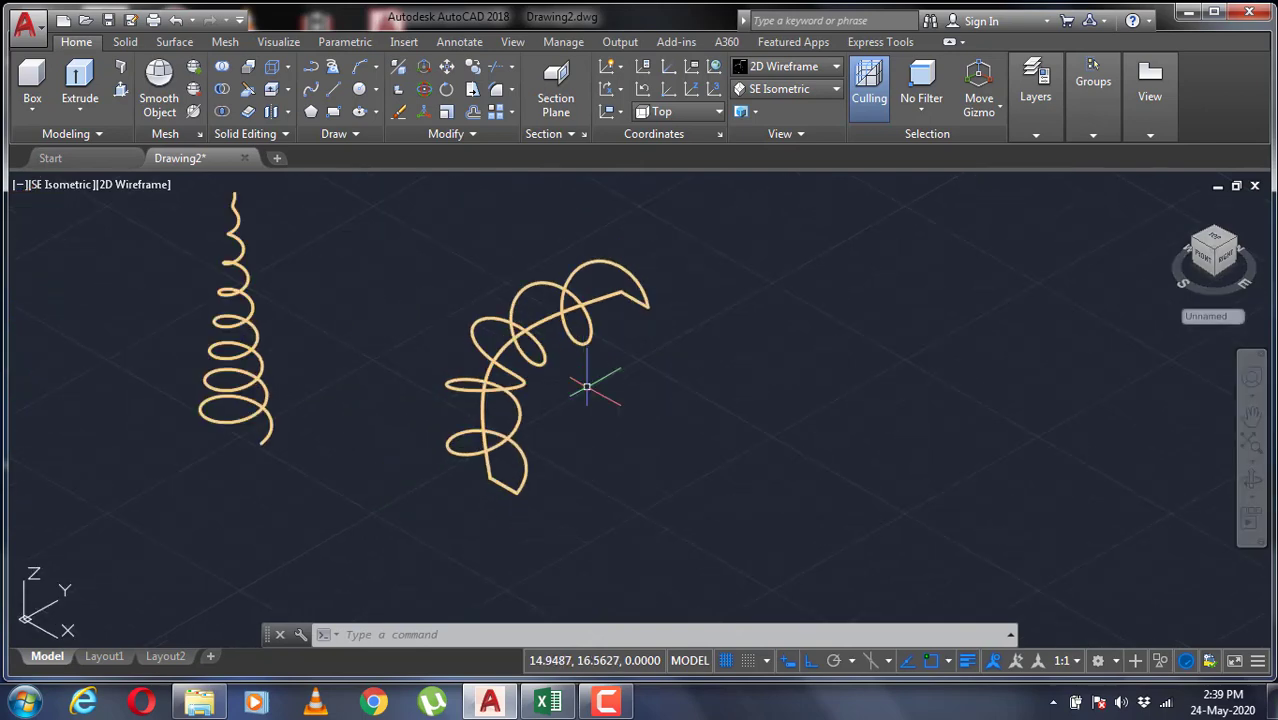